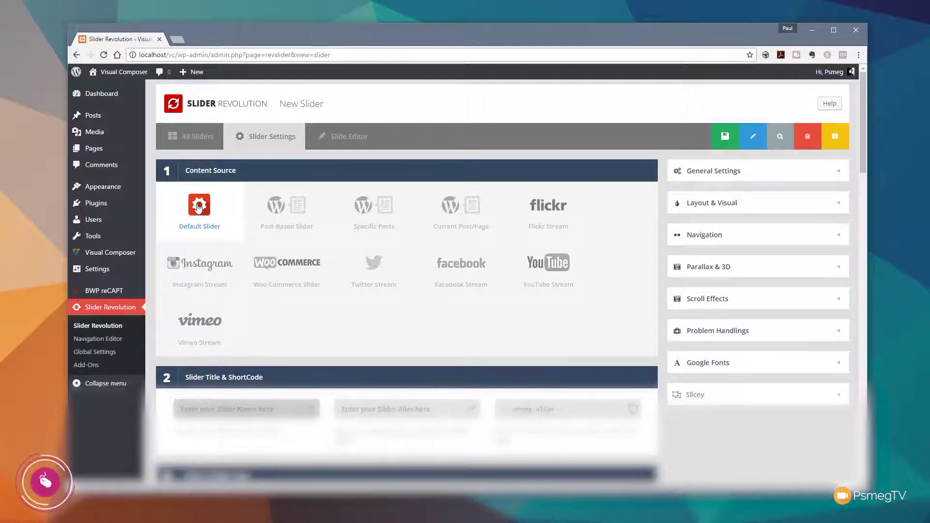
Enter Parallax as both the title and the alias of the new slider
type("Test")
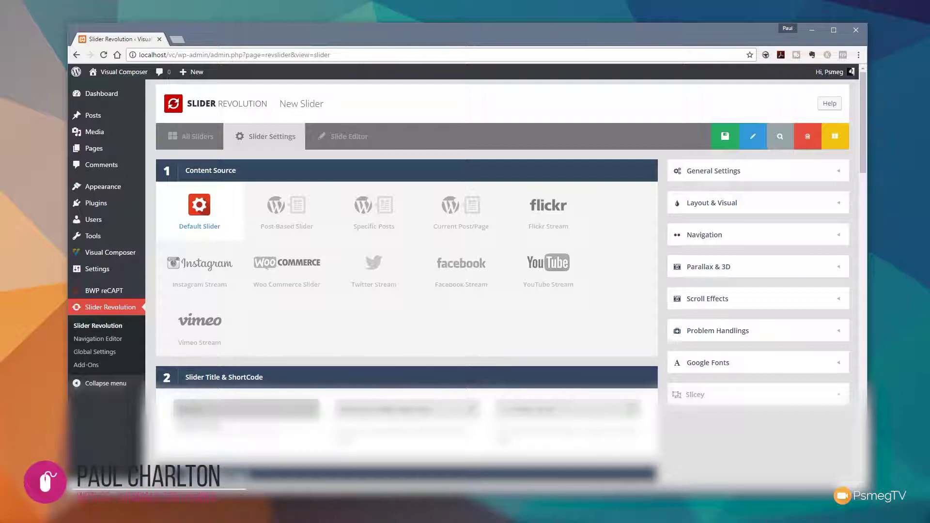
key("Tab")
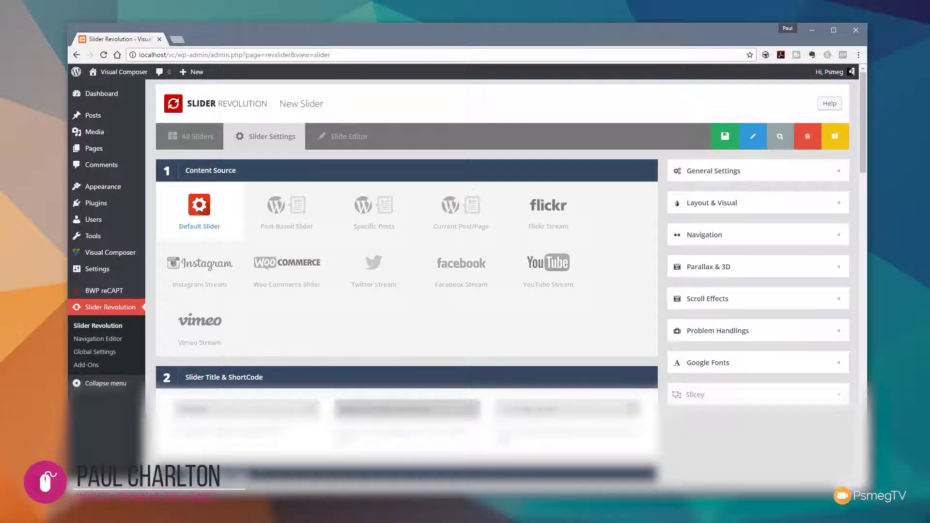
type("slider alias=\"Parallax\"]")
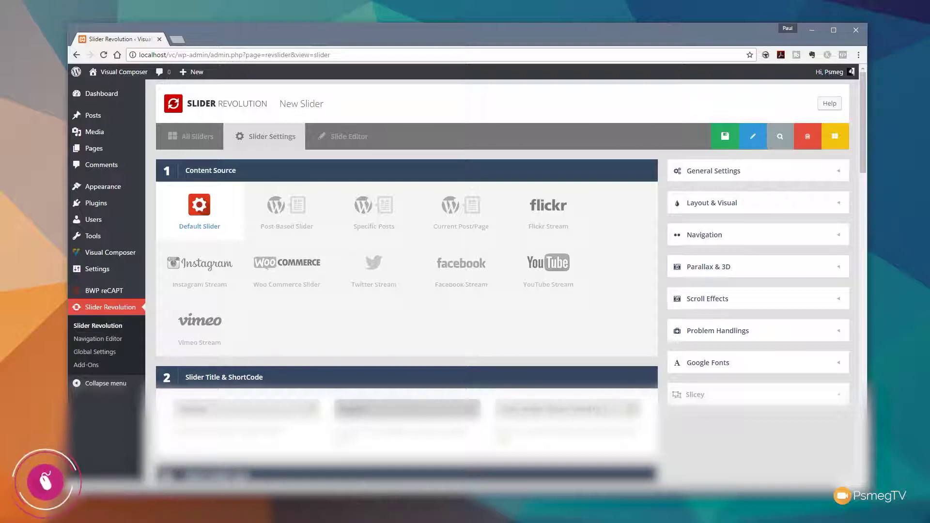
Set the slide layout of the standard slider to Full-Width
scroll(339, 436, "down", 5)
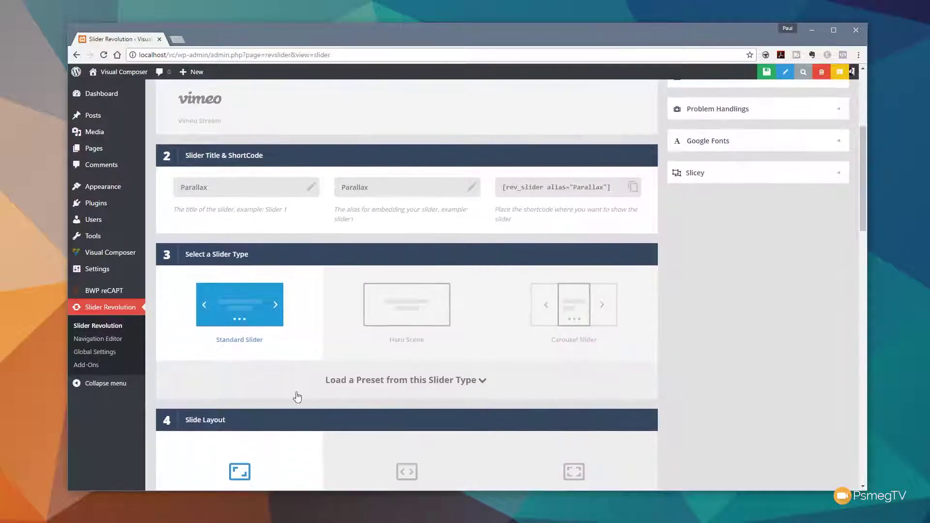
scroll(247, 321, "down", 2)
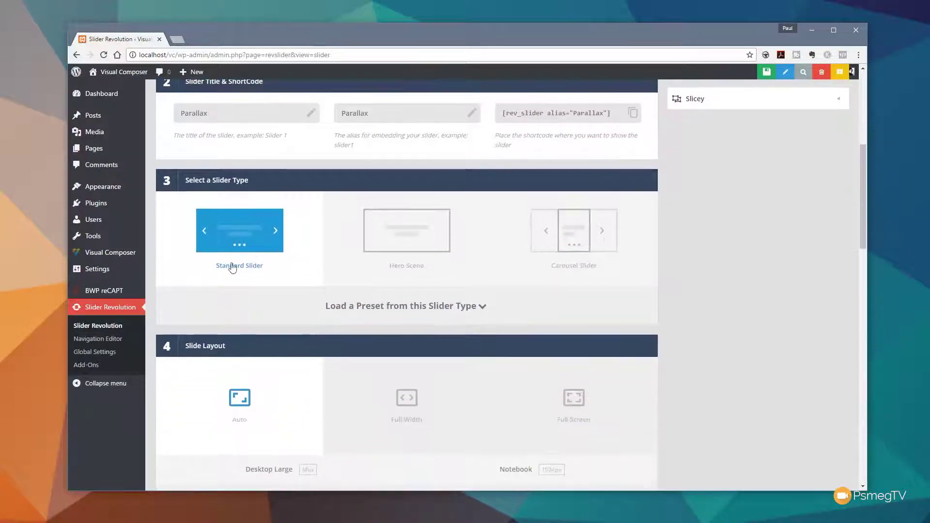
scroll(264, 405, "down", 3)
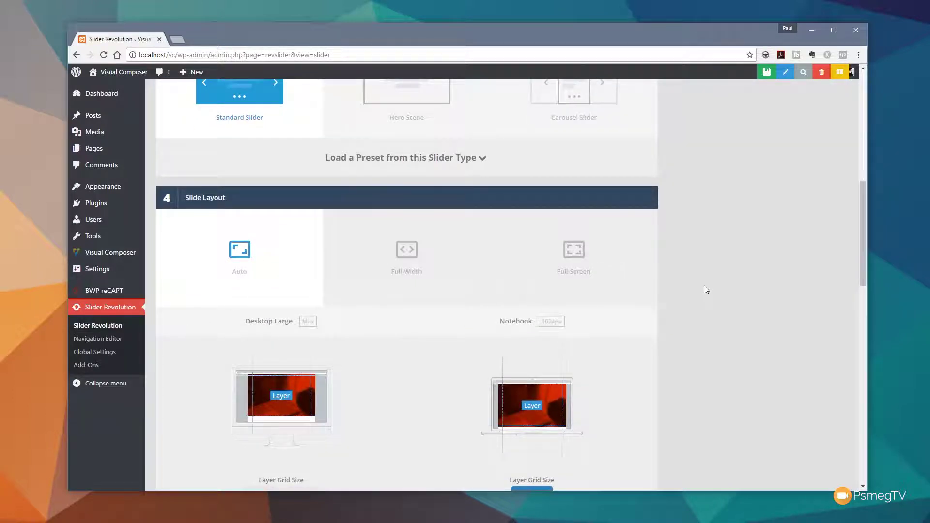
left_click(382, 262)
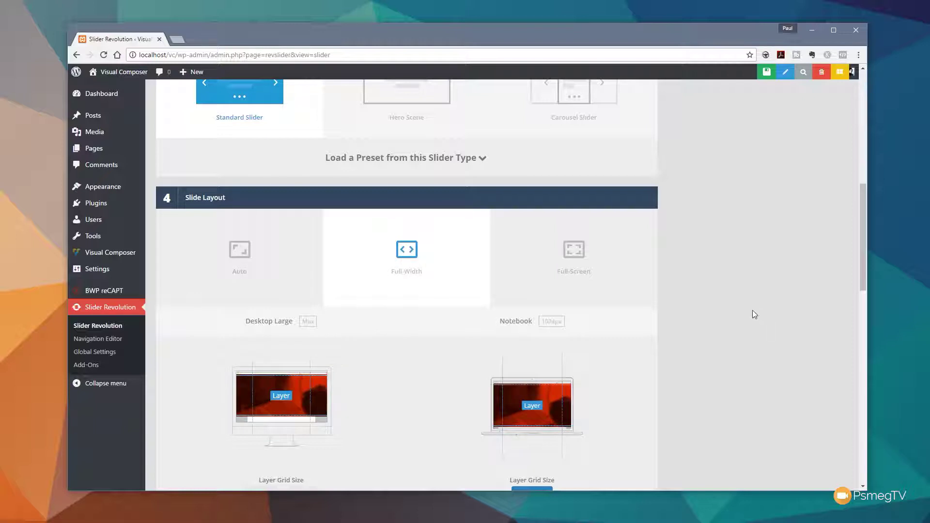
Enable the Parallax / 3D option in the slider settings
scroll(749, 312, "up", 8)
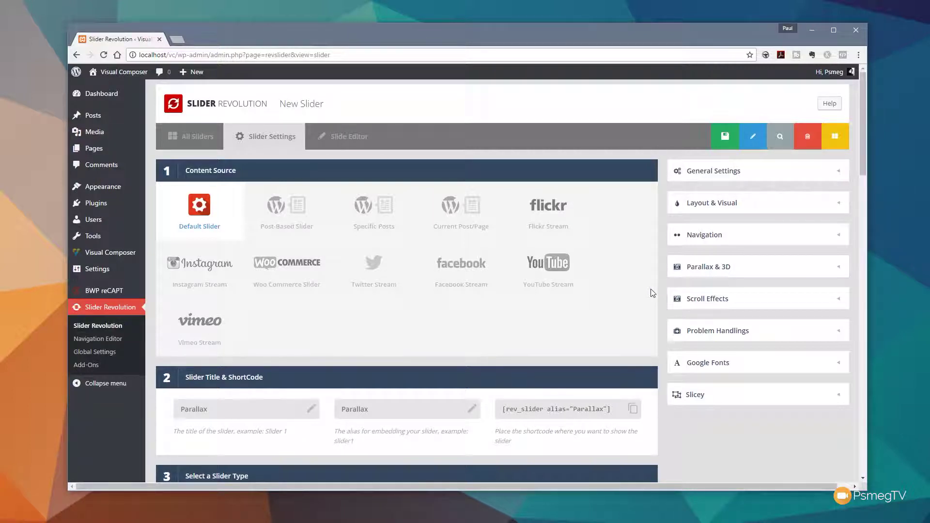
left_click(720, 271)
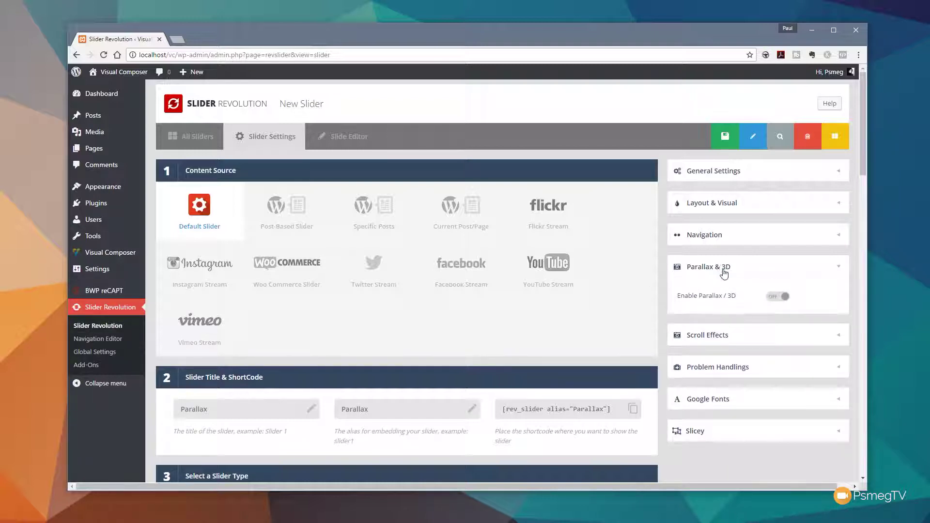
mouse_move(774, 304)
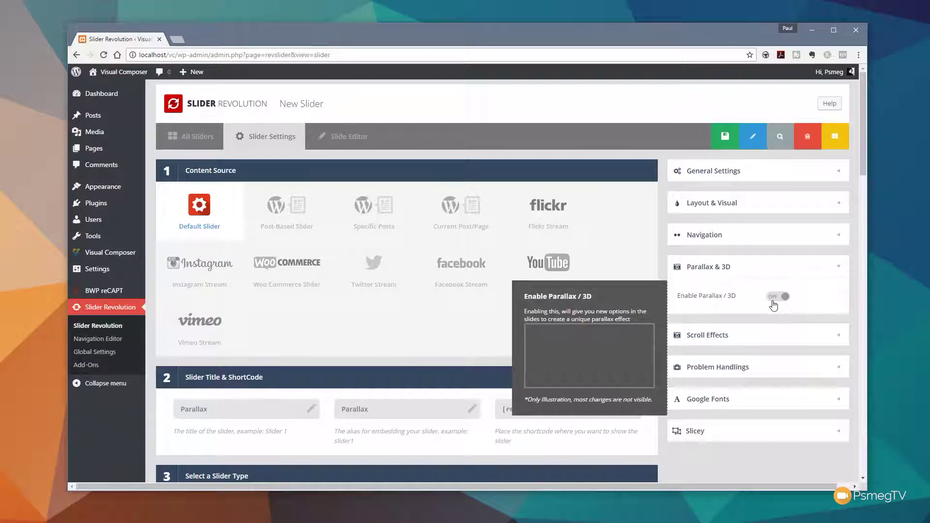
left_click(775, 298)
scroll(742, 276, "down", 3)
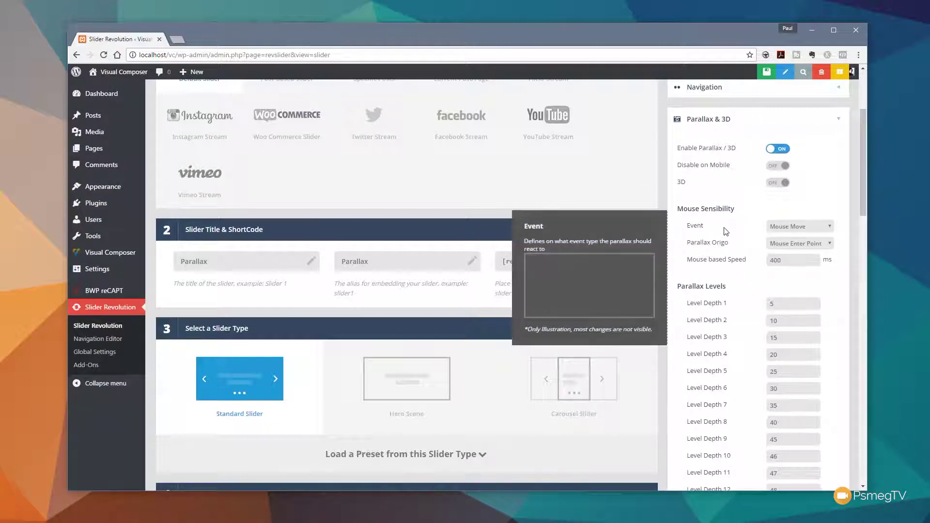
Set the parallax event to Scroll Position and keep the Parallax Origo at Mouse Enter Point
mouse_move(727, 242)
mouse_move(734, 260)
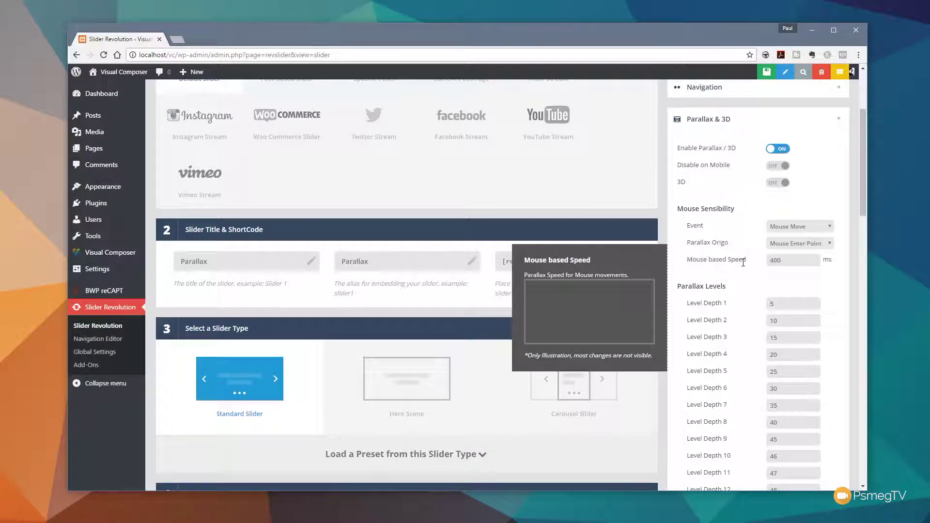
left_click(789, 226)
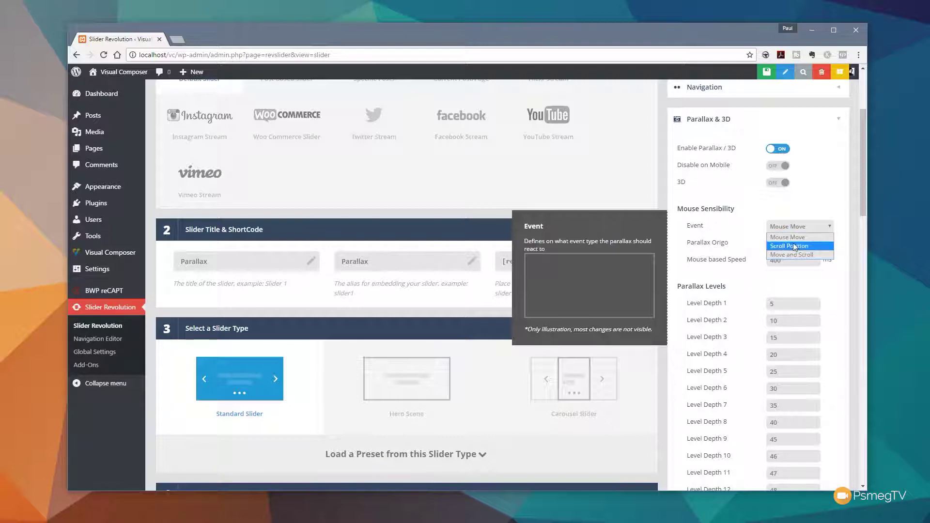
left_click(798, 243)
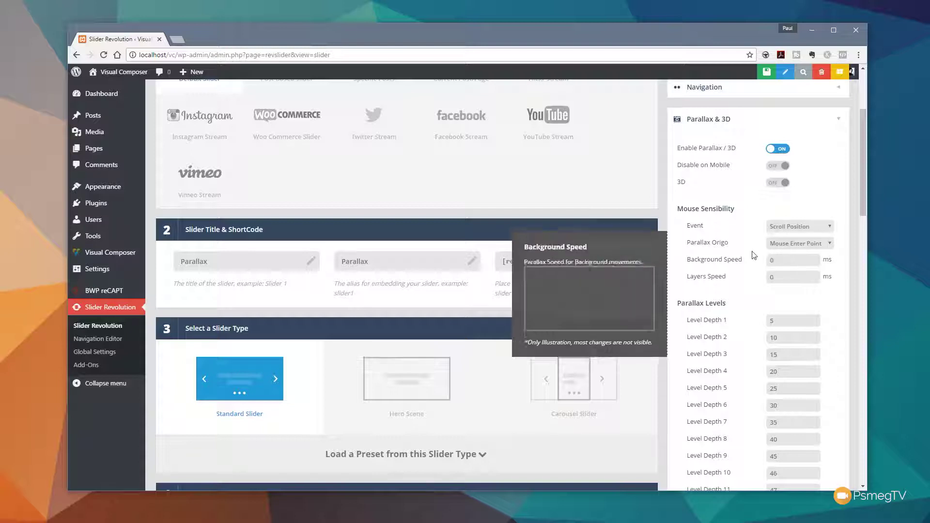
left_click(792, 244)
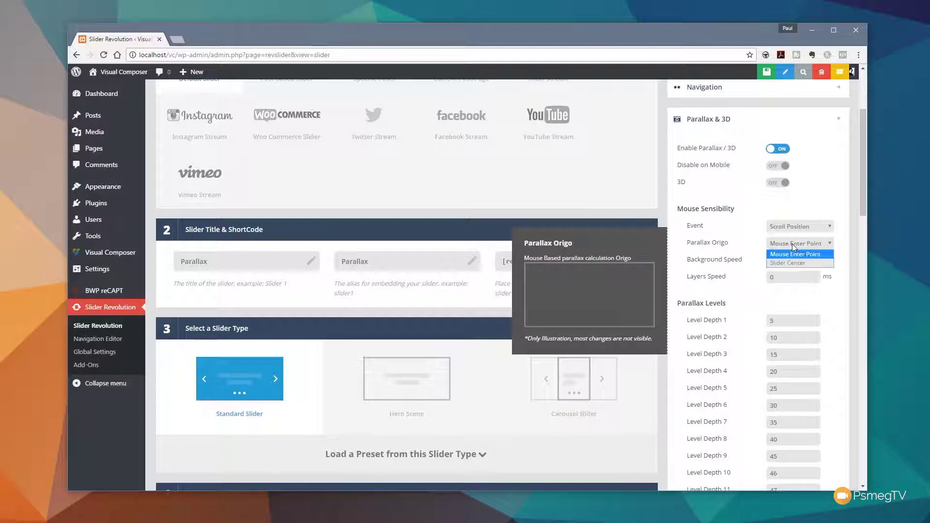
left_click(819, 254)
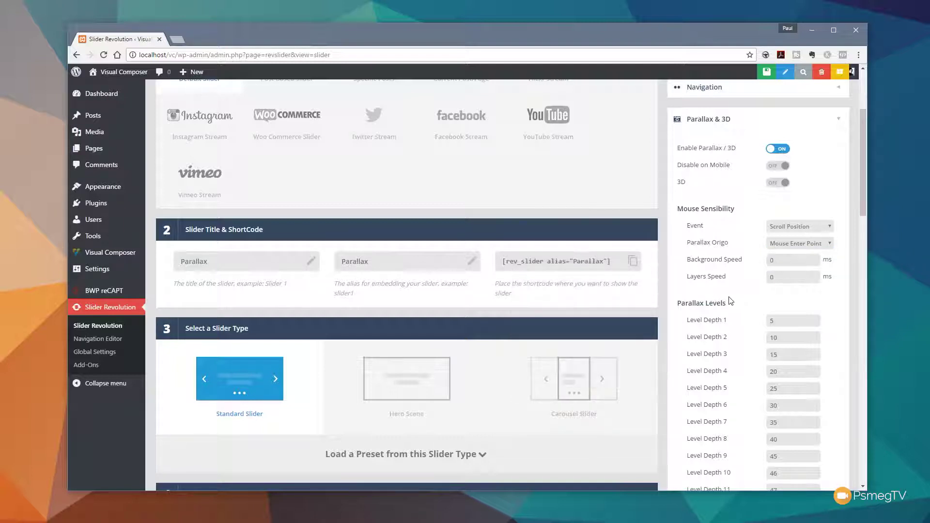
Set the parallax Layers Speed to 10 ms
mouse_move(748, 258)
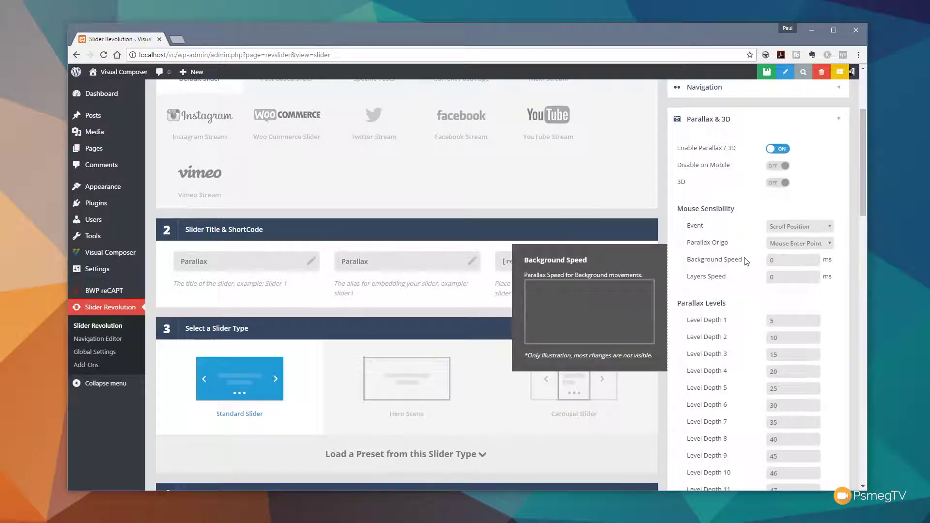
mouse_move(717, 279)
left_click_drag(784, 280, 761, 283)
type("100")
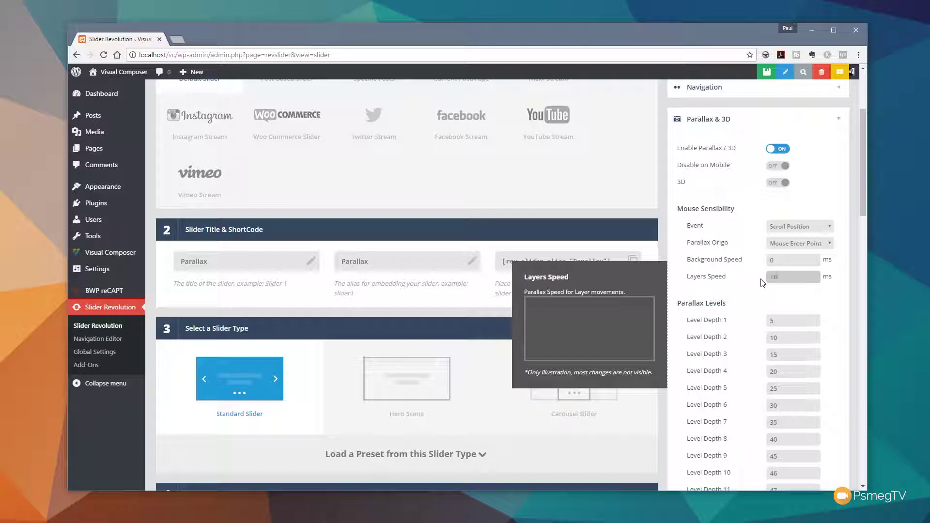
Review the parallax level depths and save the slider settings to continue in the slide editor
scroll(726, 299, "down", 5)
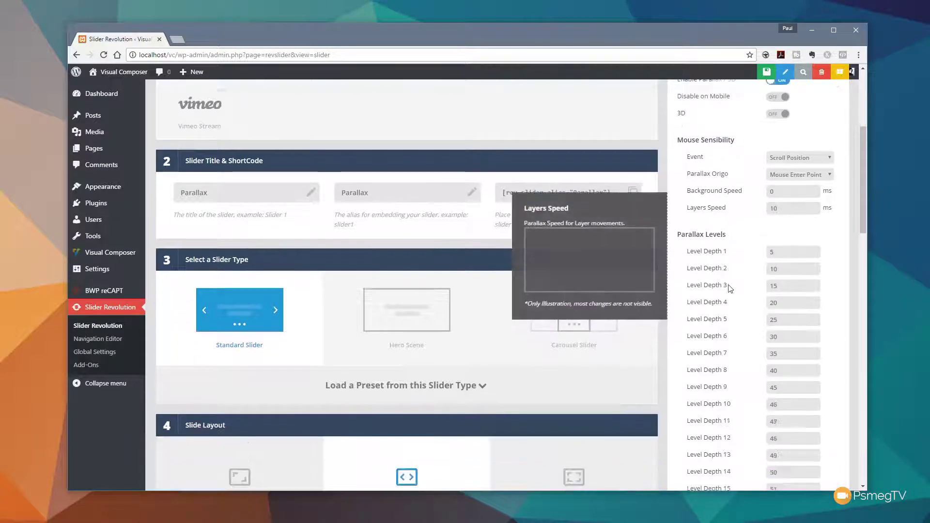
scroll(736, 191, "up", 2)
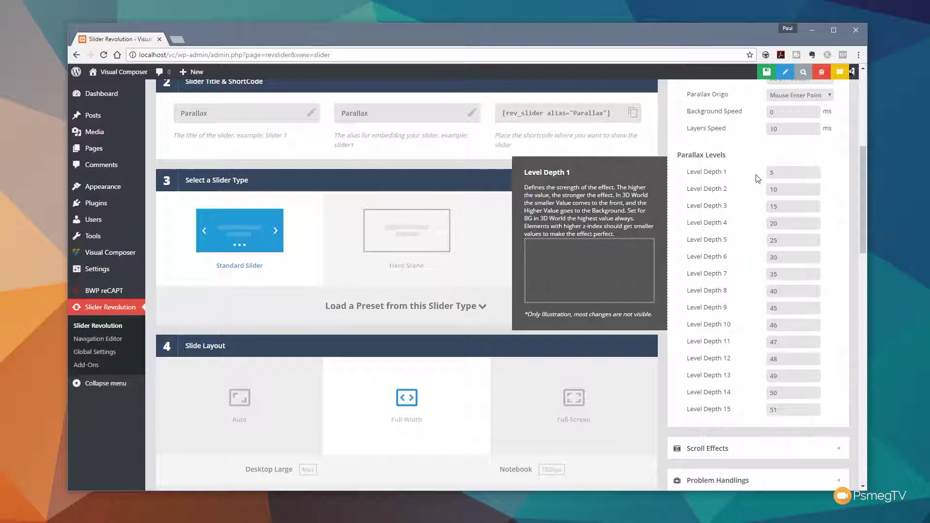
scroll(746, 189, "up", 5)
left_click(762, 73)
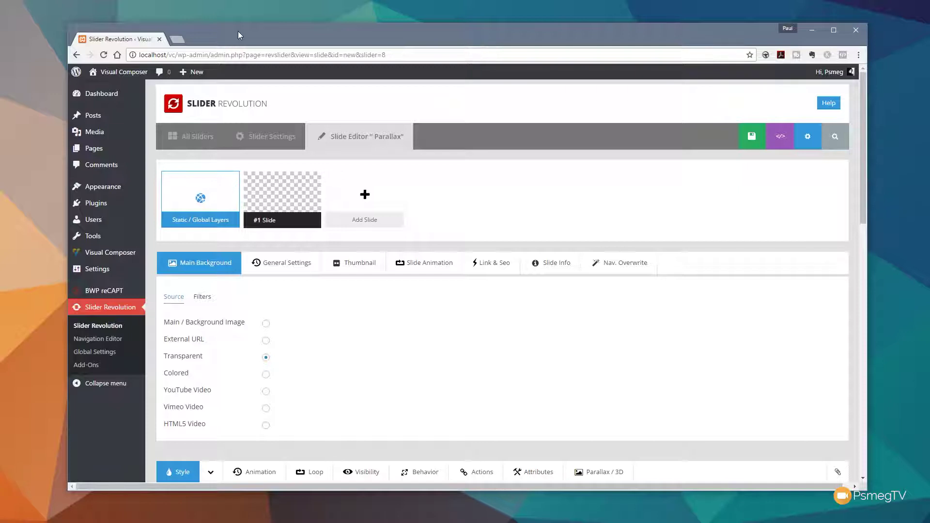
Change the slide's main background source to Colored and pick a solid red at full opacity
left_click(266, 375)
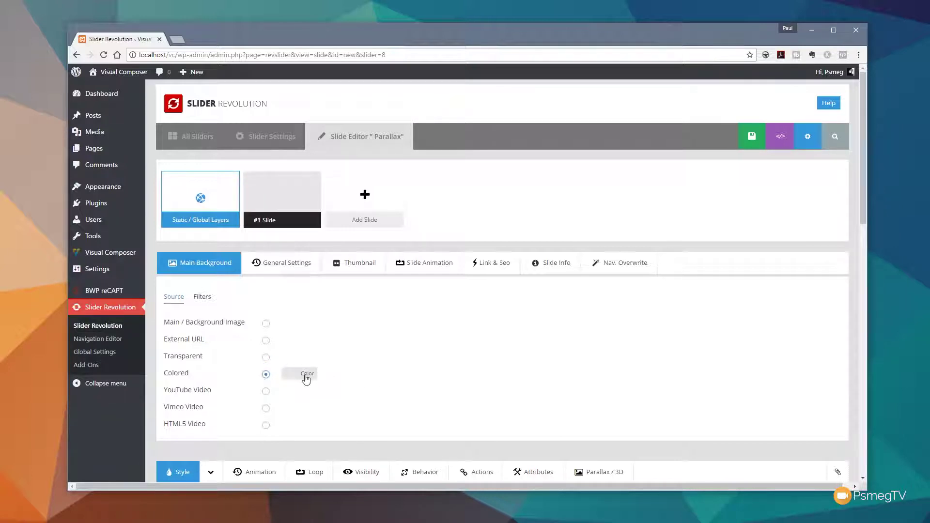
left_click(306, 375)
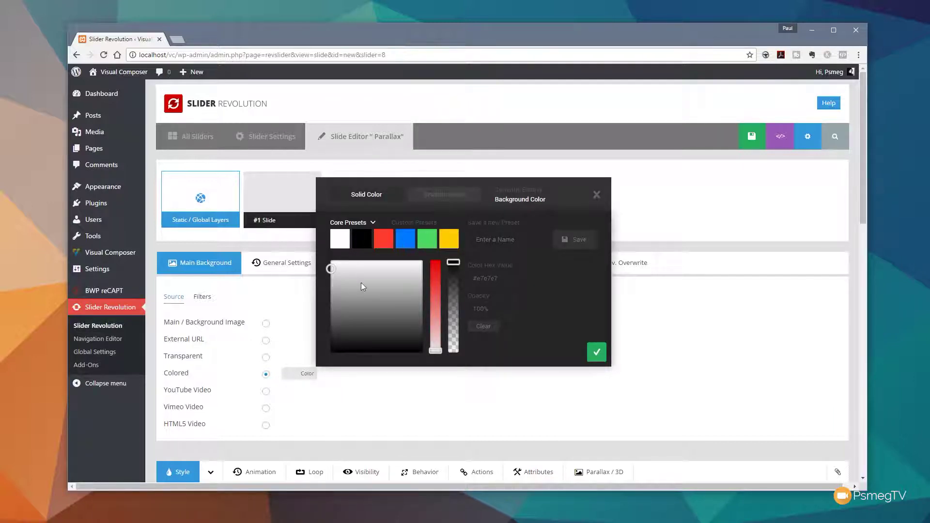
left_click_drag(436, 347, 435, 297)
mouse_move(457, 264)
left_mouse_down()
mouse_move(459, 319)
mouse_move(454, 262)
left_mouse_up()
left_click_drag(435, 297, 433, 286)
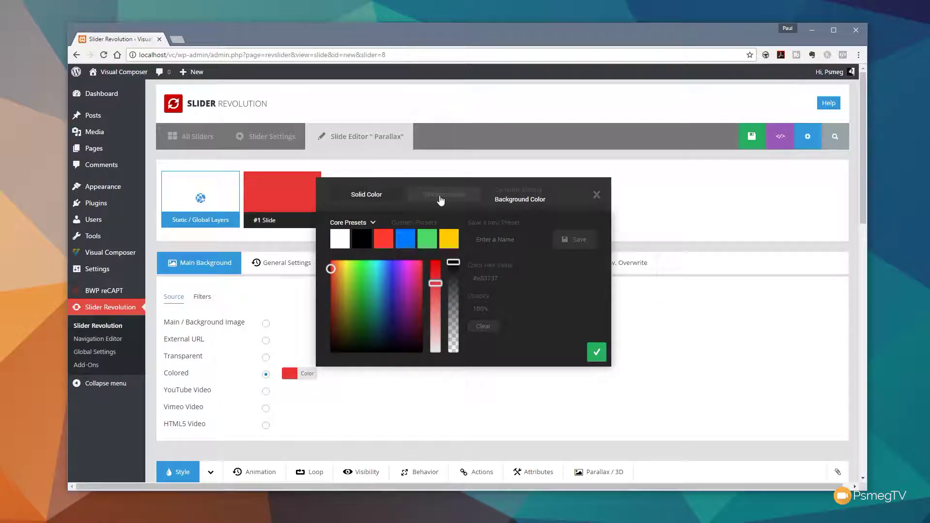
Switch the background colour to a gradient and apply the blue core preset
left_click(441, 200)
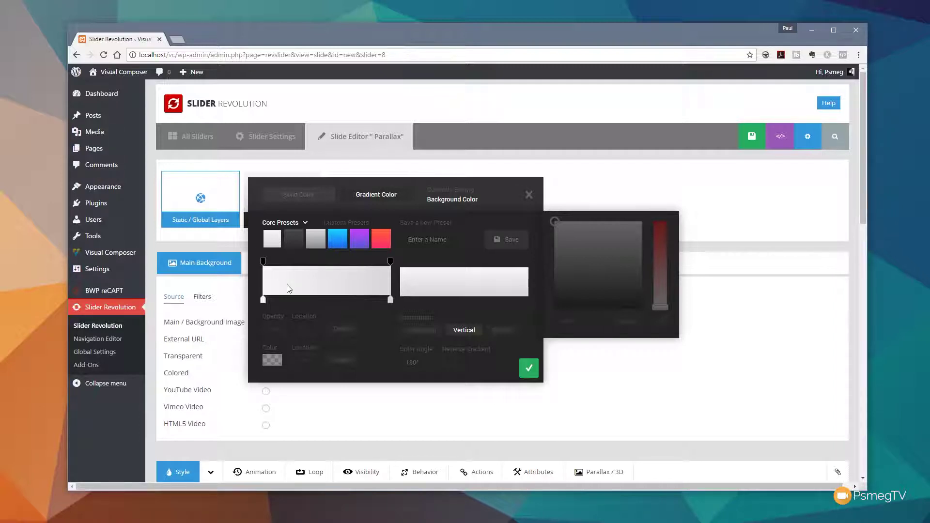
left_click(339, 245)
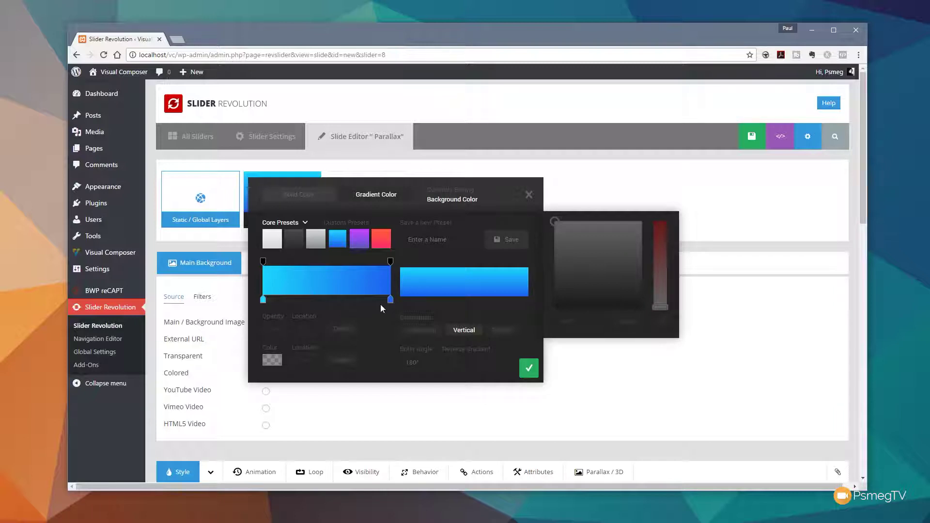
Try the gradient's blue stop at 71% and its cyan stop at 37%, and return both to the ends
left_click_drag(391, 301, 354, 301)
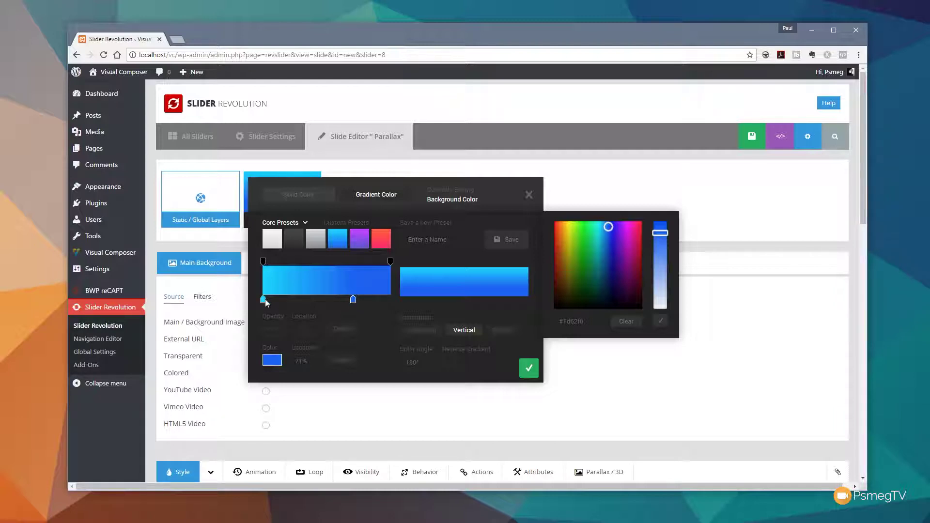
left_click_drag(266, 298, 313, 298)
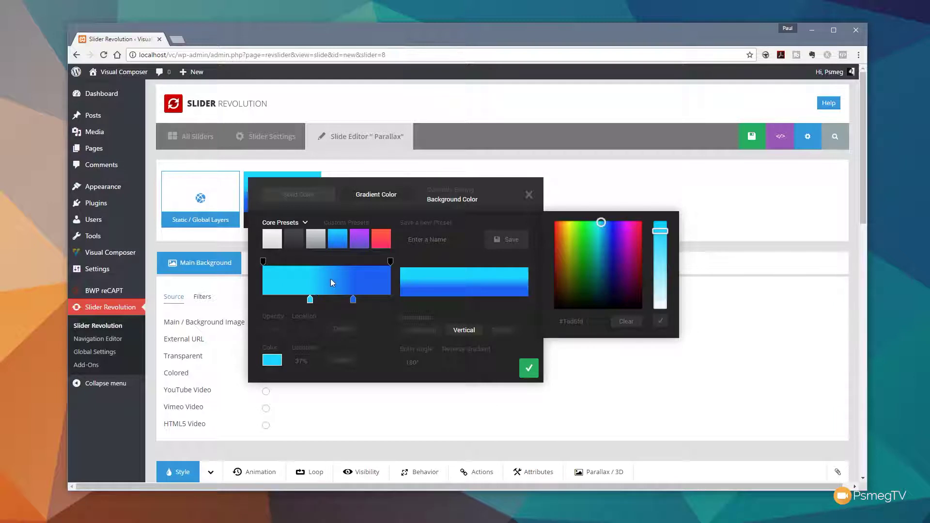
left_click_drag(354, 299, 391, 300)
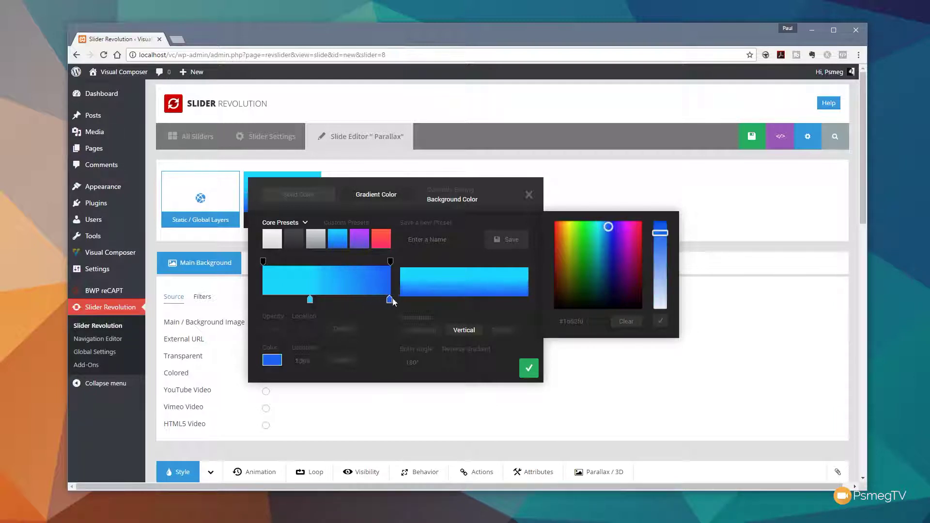
left_click_drag(310, 299, 263, 300)
left_click(353, 303)
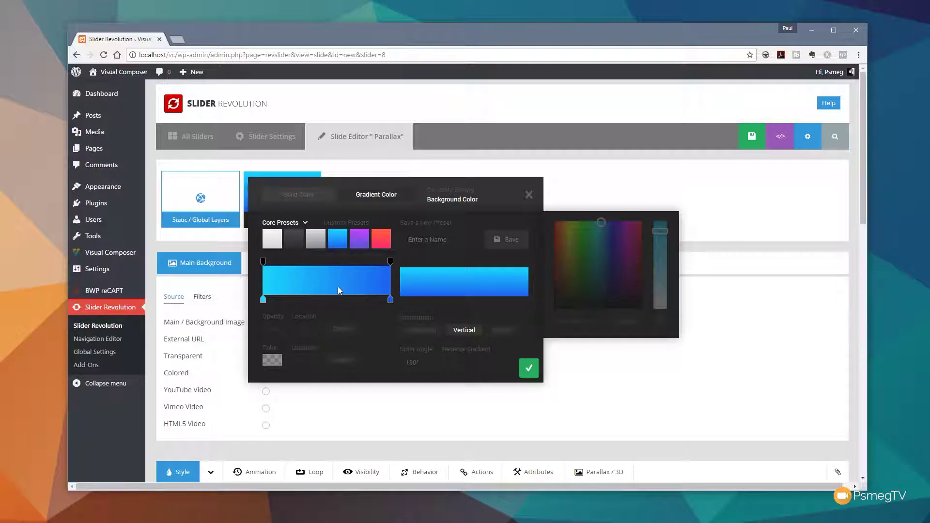
Try the horizontal and radial gradient orientations and return to vertical
left_click(420, 330)
left_click(468, 334)
left_click(502, 332)
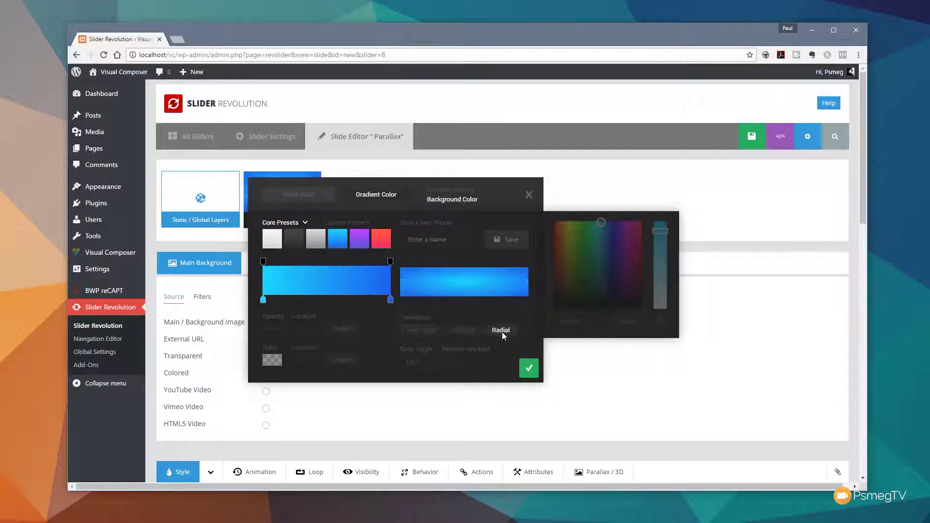
left_click(422, 332)
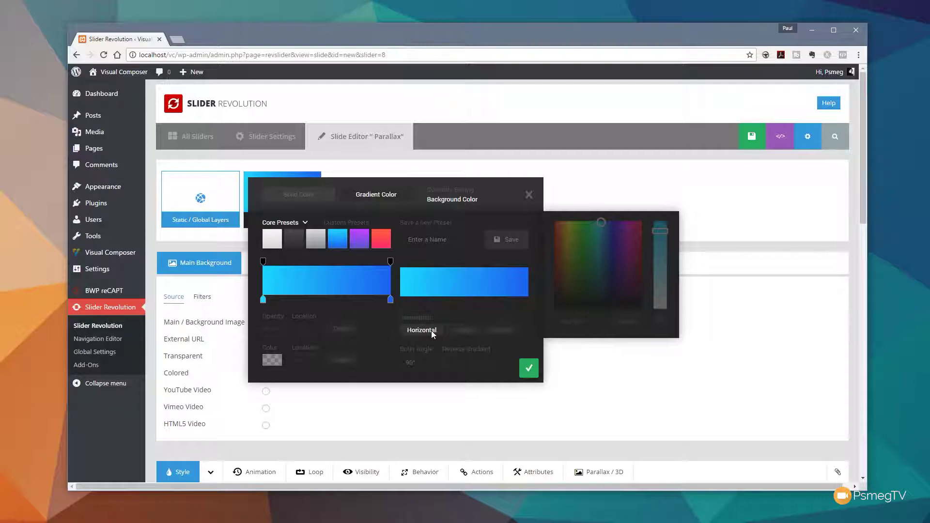
left_click(452, 331)
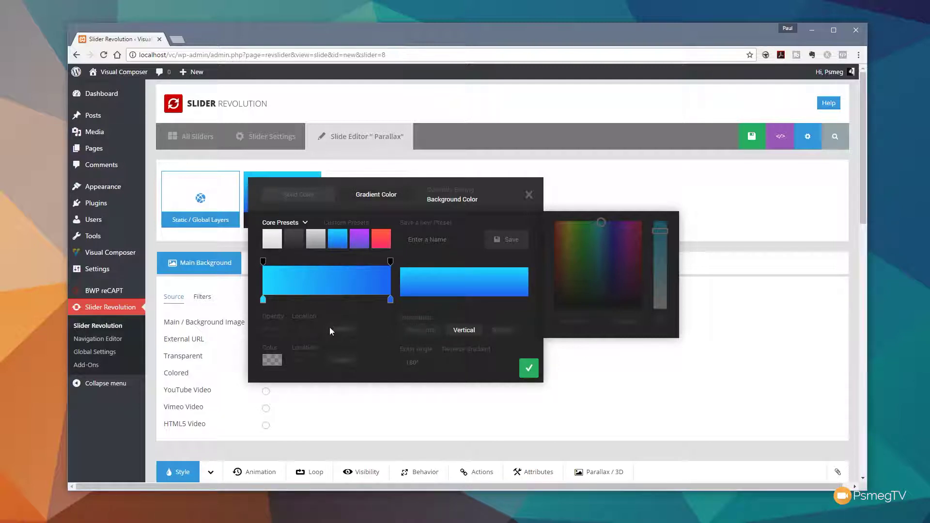
Set the angle of the background gradient to 320°
left_click(423, 366)
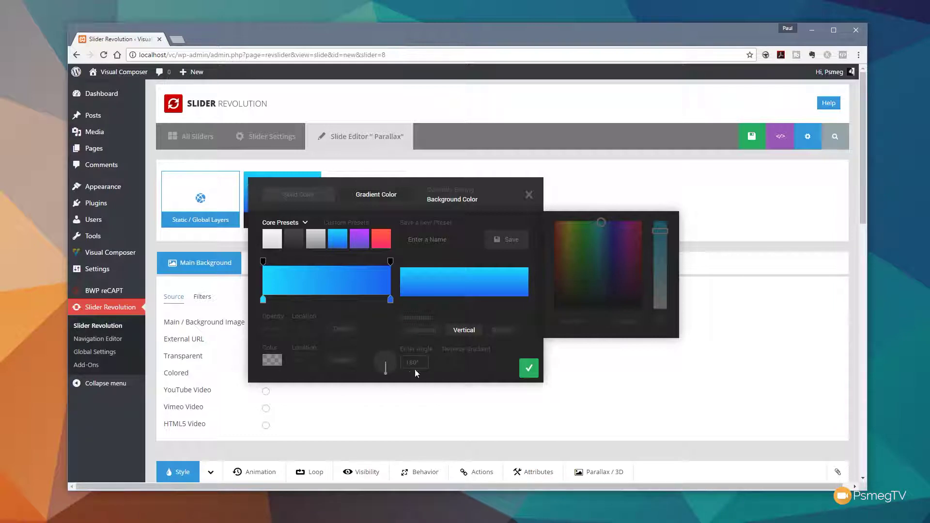
left_click_drag(387, 373, 376, 352)
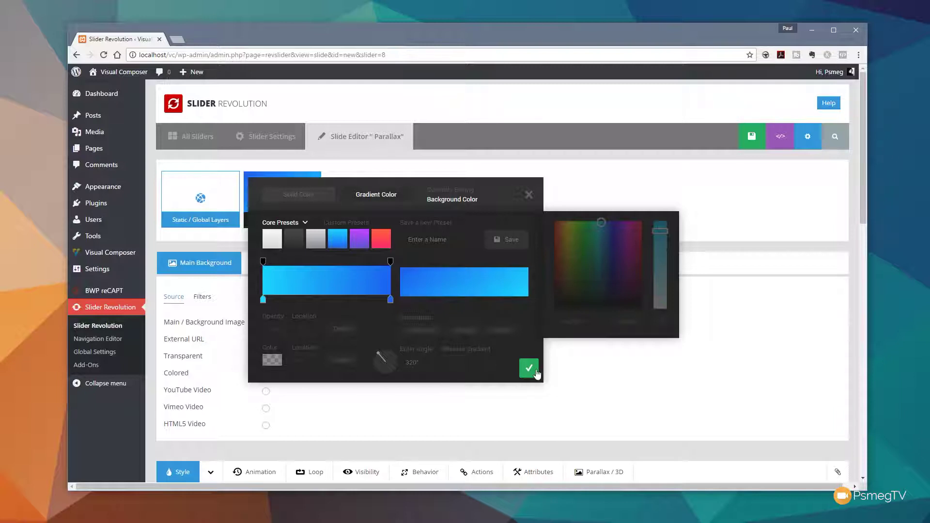
Apply the configured blue gradient as the first slide's main background
left_click(529, 370)
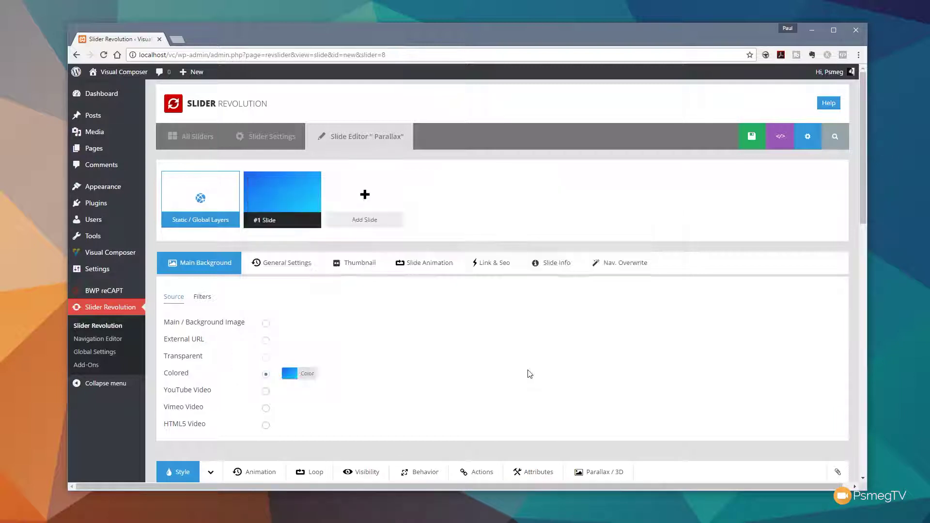
mouse_move(271, 180)
scroll(517, 322, "down", 3)
scroll(517, 322, "down", 5)
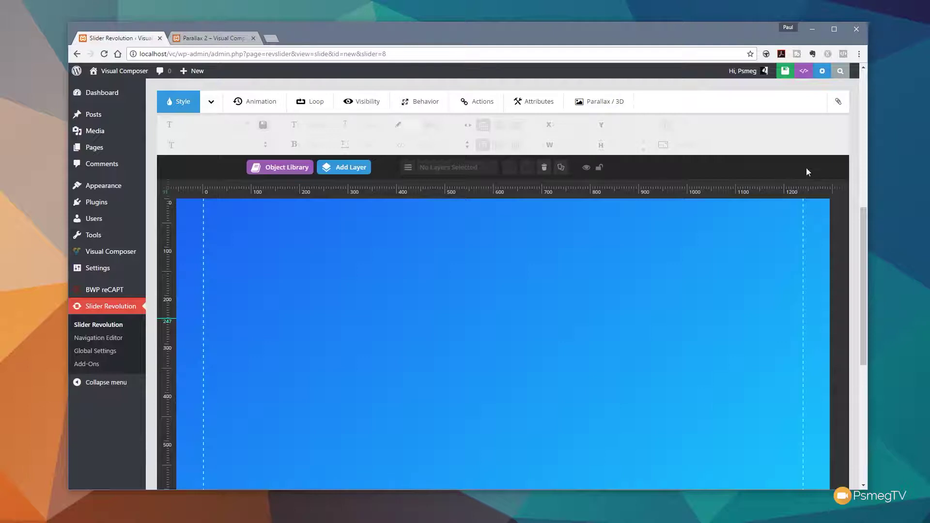
mouse_move(865, 223)
left_mouse_down()
mouse_move(862, 290)
mouse_move(862, 223)
left_mouse_up()
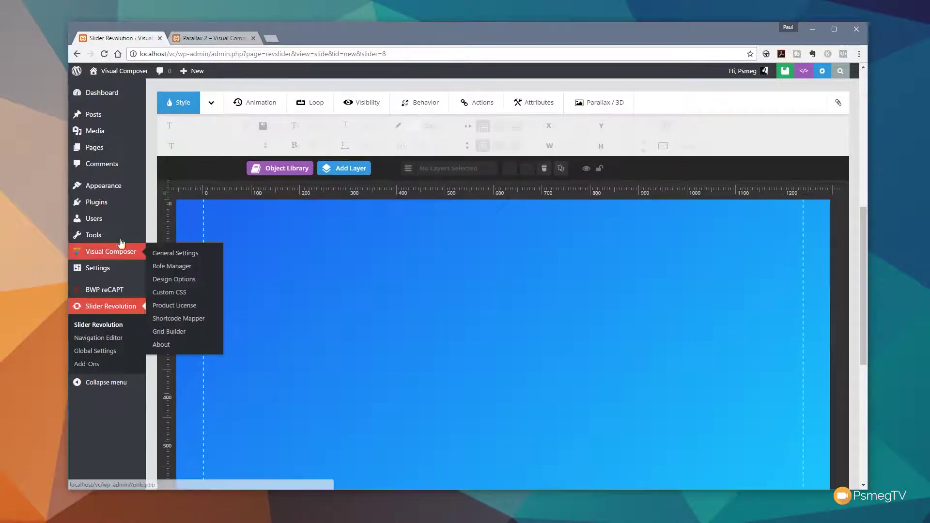
Set the Desktop Large layer grid height to 600px in the slider settings and save the slider
scroll(257, 260, "up", 2)
scroll(257, 260, "up", 5)
left_click(266, 137)
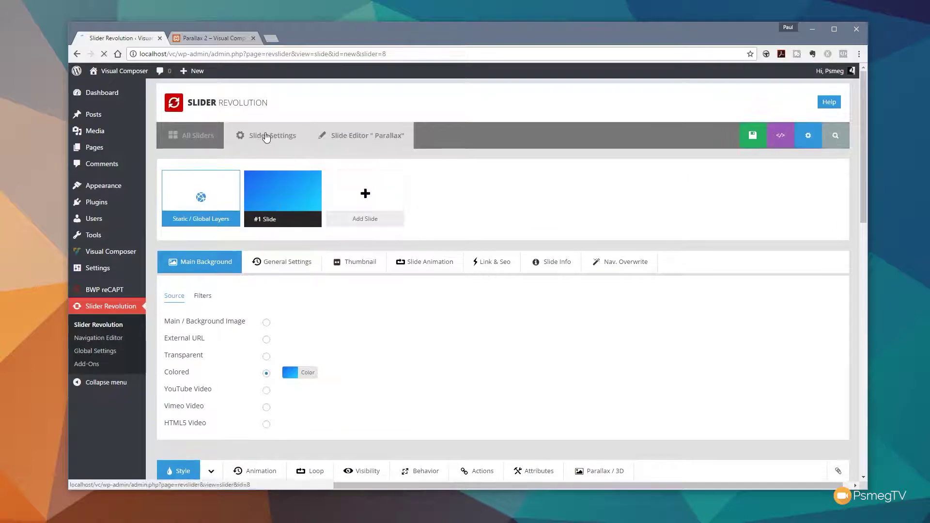
scroll(366, 255, "down", 9)
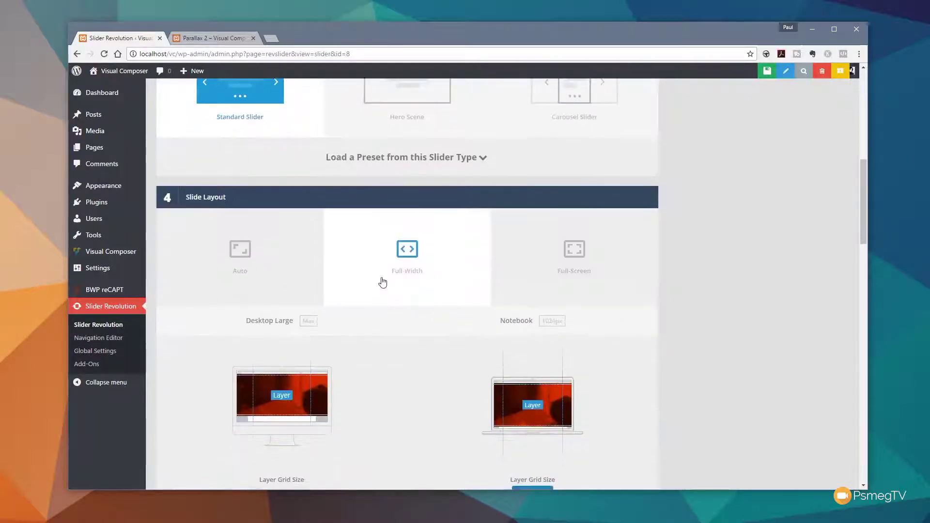
scroll(362, 302, "down", 3)
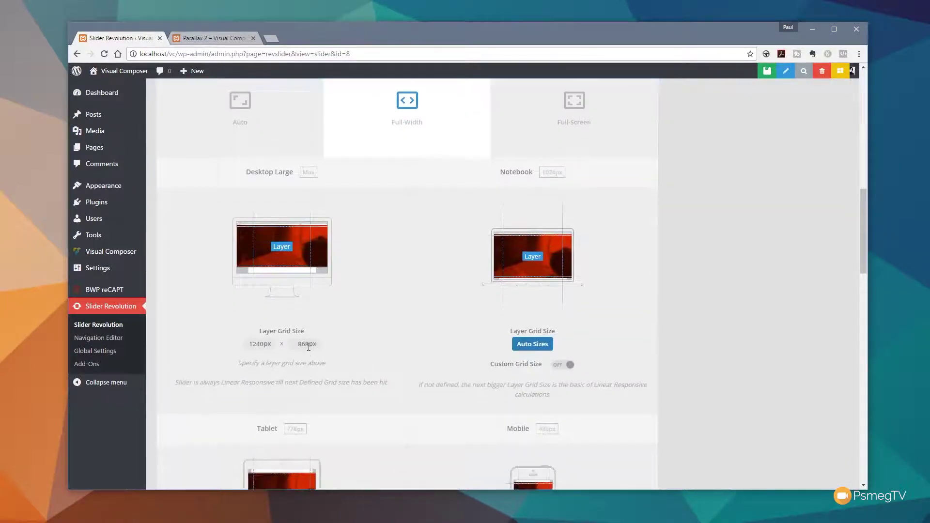
left_click_drag(309, 347, 288, 343)
type("600")
scroll(746, 325, "up", 10)
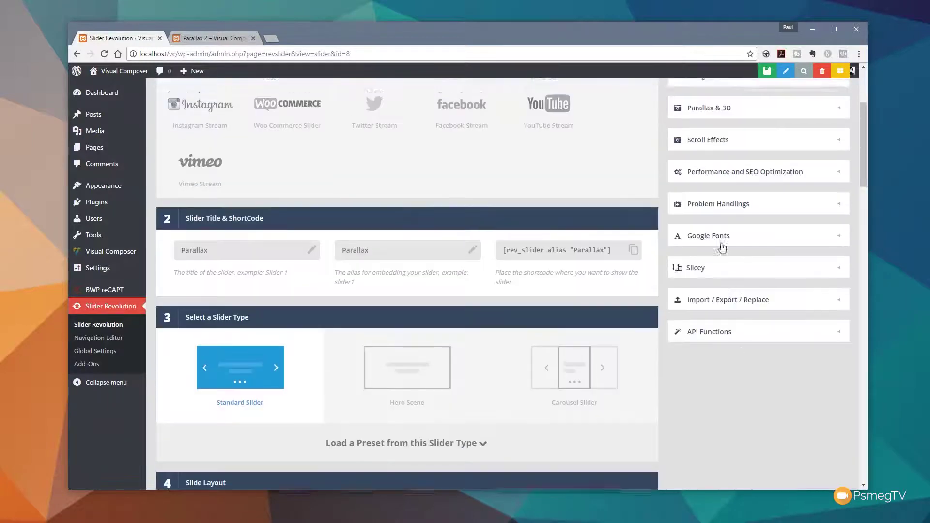
left_click(761, 73)
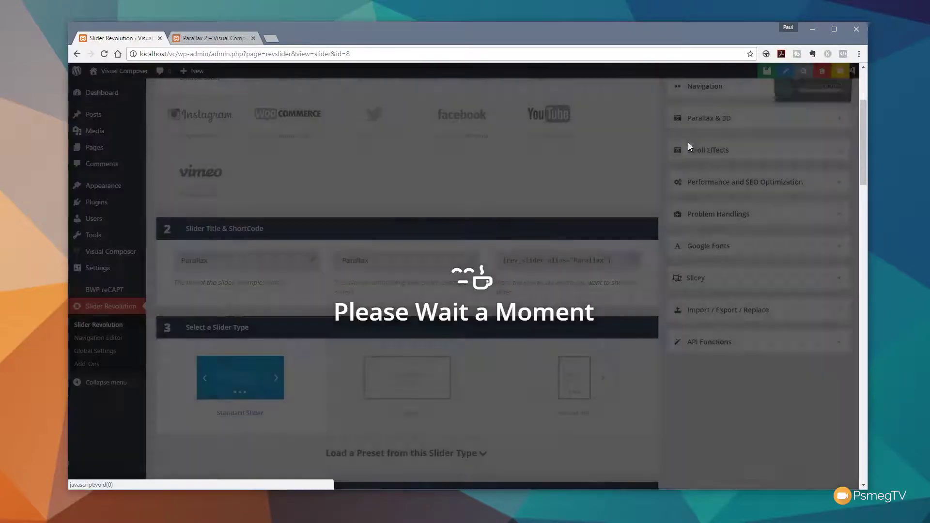
Return to the slide editor for the Parallax slider's first slide
scroll(407, 256, "up", 2)
scroll(407, 255, "up", 2)
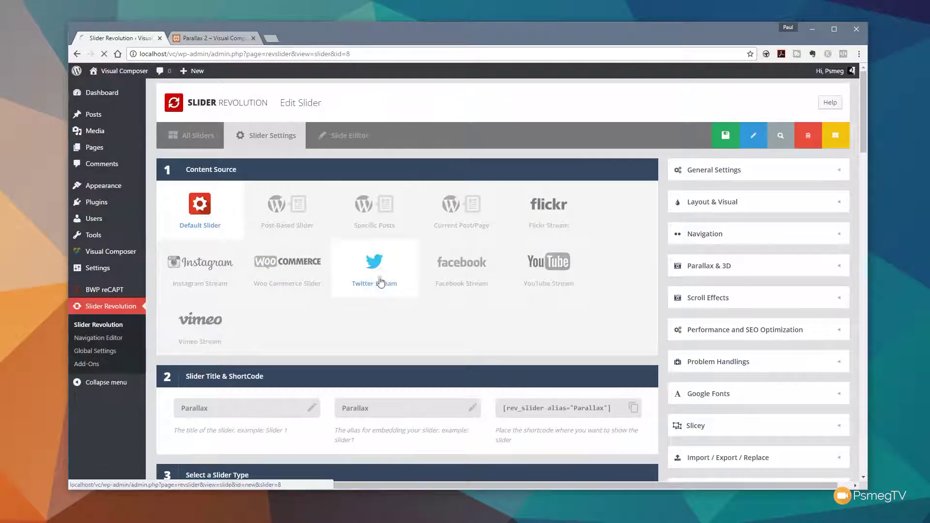
left_click(342, 136)
scroll(726, 314, "down", 8)
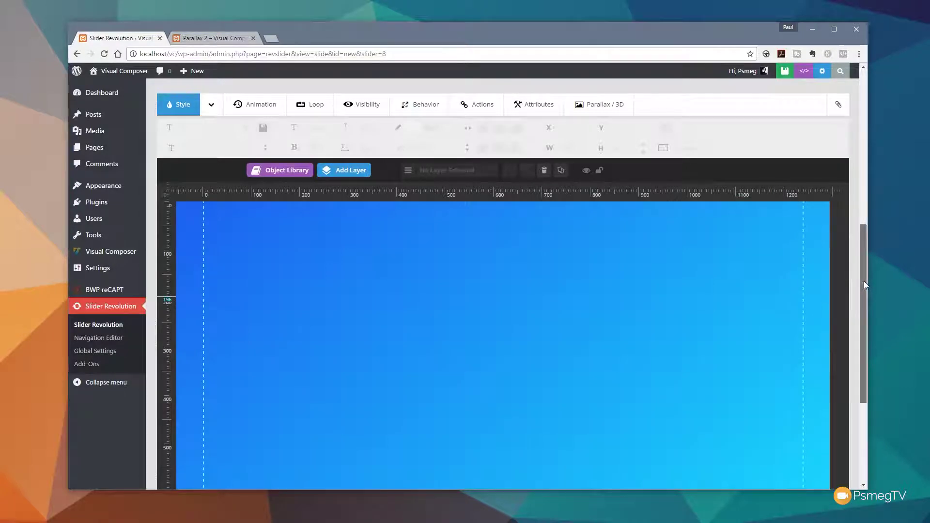
left_click_drag(864, 281, 865, 286)
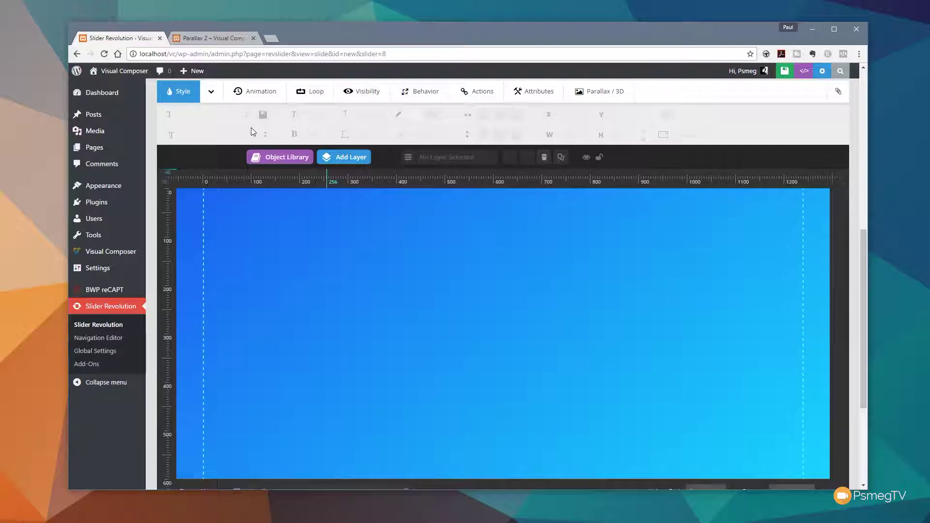
Add an image layer with the coffee cup picture object_coffee_2-600x600.png from the media library
scroll(486, 143, "up", 2)
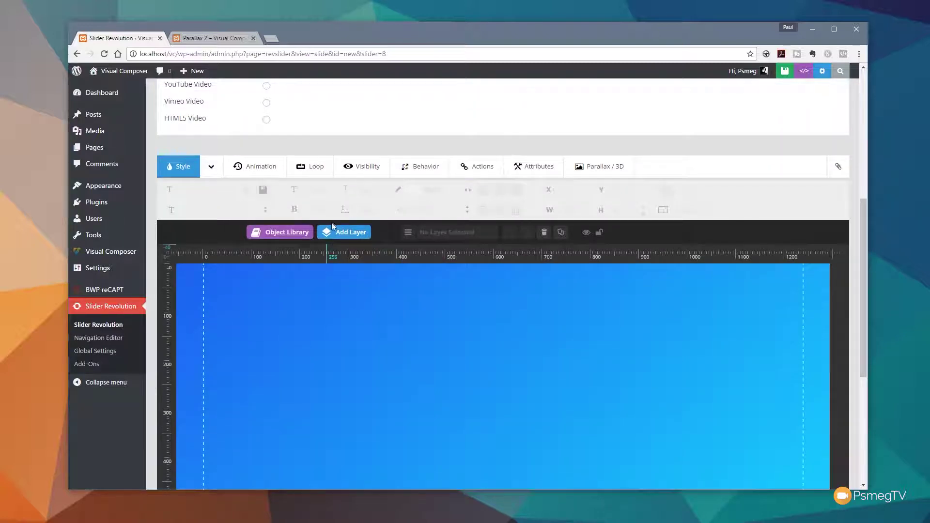
left_click(343, 233)
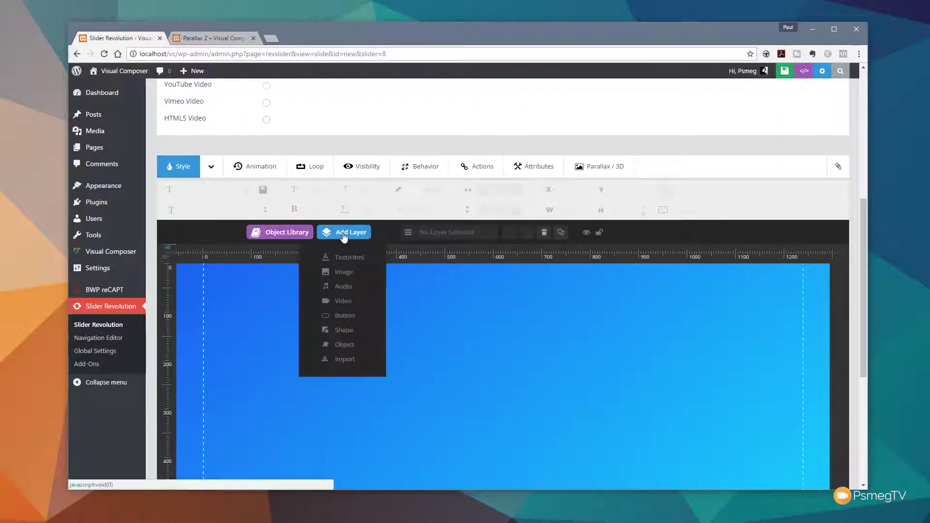
left_click(344, 271)
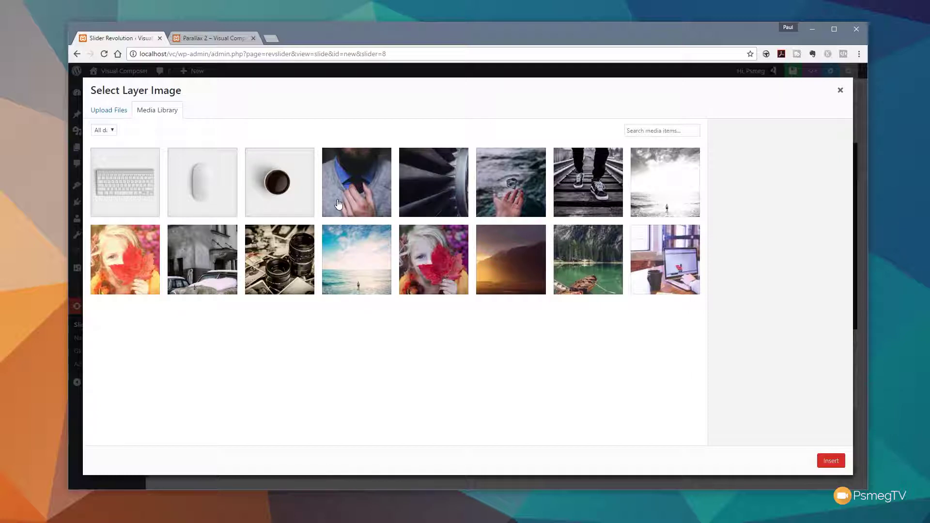
left_click(266, 190)
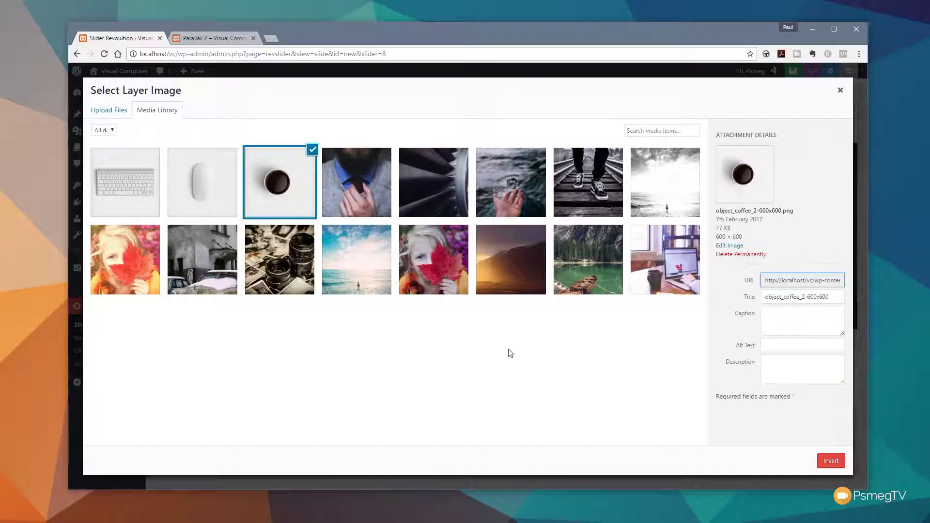
left_click(828, 461)
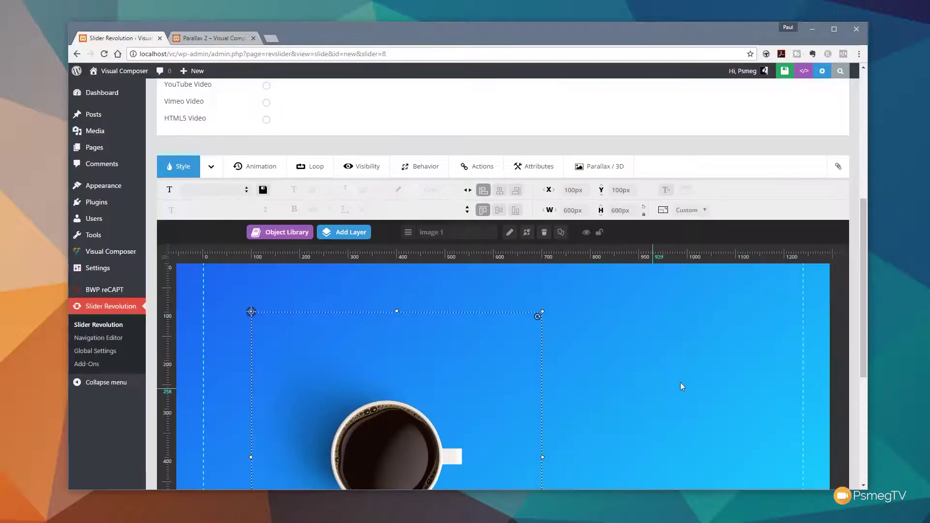
Rotate the coffee cup layer counter-clockwise and move it to the slide's lower right, about X 773px, Y 239px
scroll(652, 388, "down", 3)
left_click_drag(417, 359, 739, 407)
left_click_drag(571, 249, 413, 192)
left_click_drag(701, 203, 524, 128)
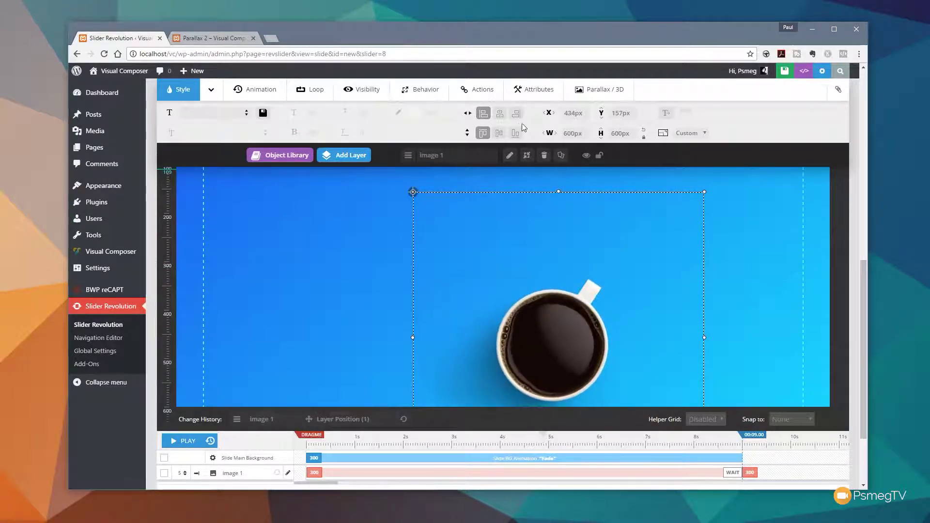
left_click_drag(554, 343, 719, 386)
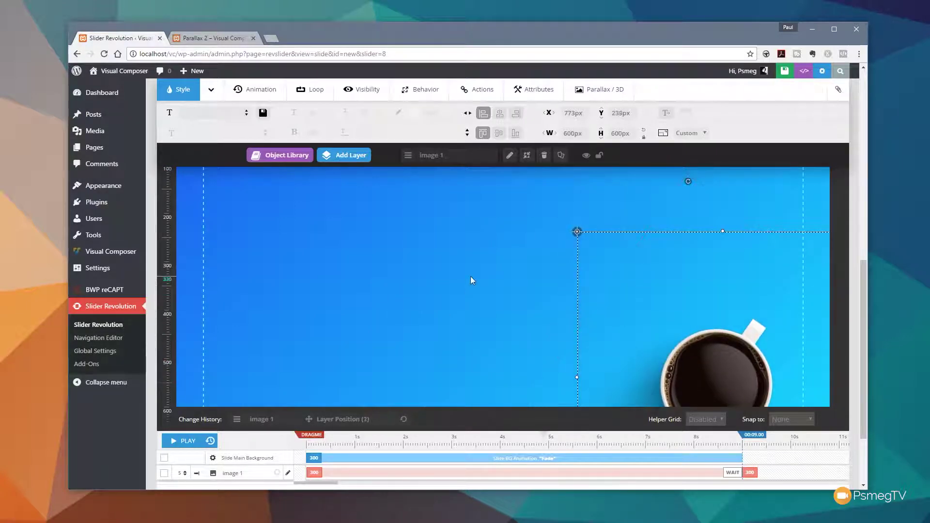
Add a second image layer with the computer mouse picture object_macmouse_1-600x600.png from the media library
scroll(470, 274, "up", 2)
left_click(344, 233)
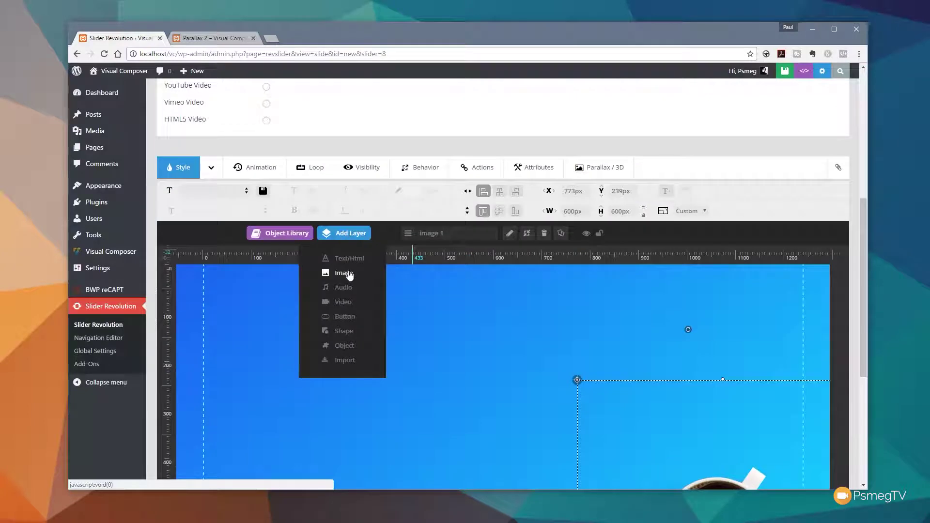
left_click(349, 273)
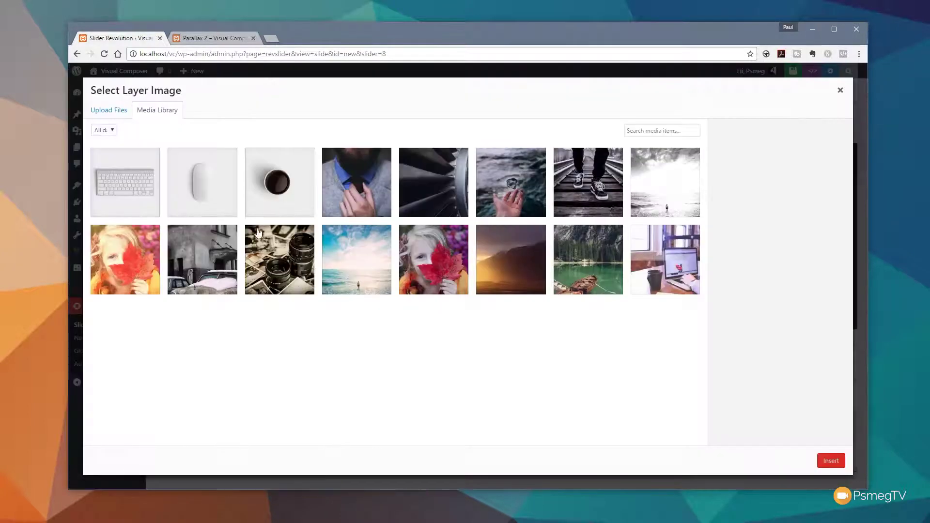
left_click(199, 188)
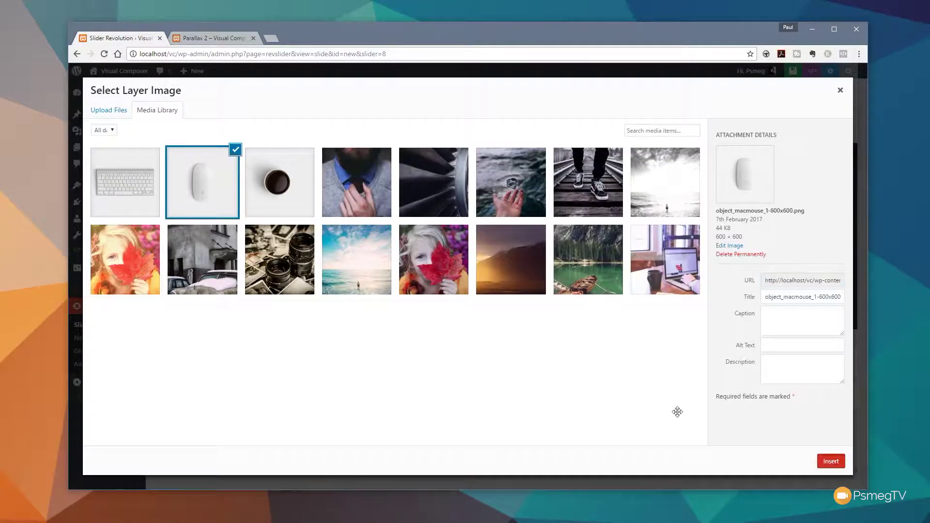
left_click(829, 462)
Move the computer mouse layer to the slide's left side at about X -124px, Y -6px
scroll(582, 340, "down", 2)
left_click_drag(375, 297, 293, 287)
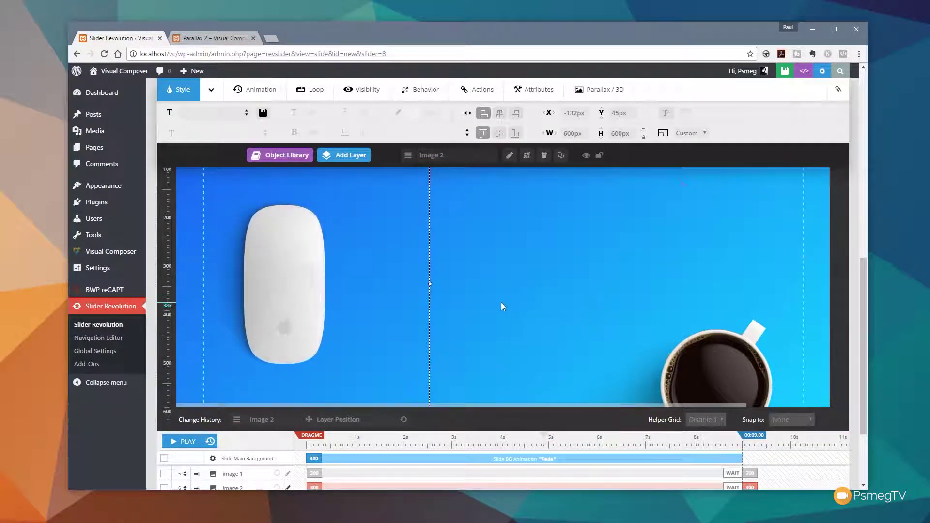
scroll(467, 316, "up", 2)
left_click_drag(296, 342, 299, 318)
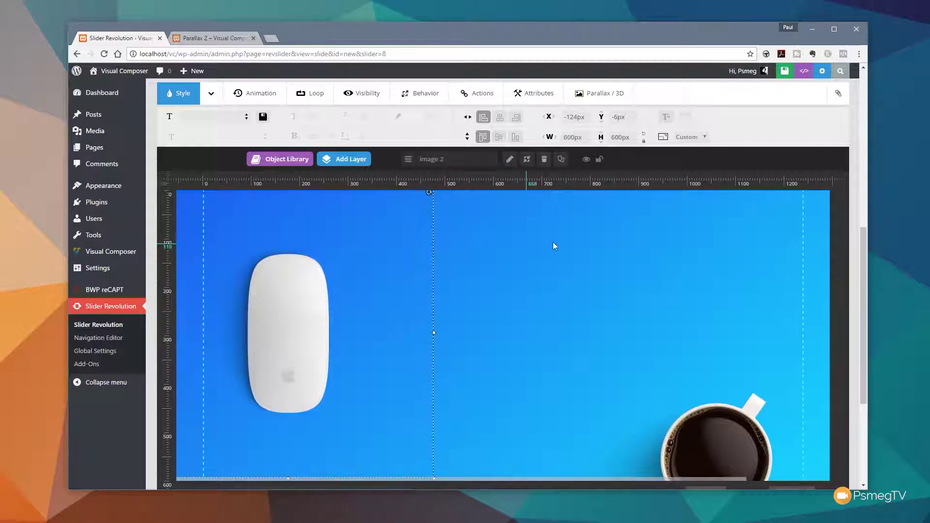
Add a text layer reading "Wonder Widget" and place it in the slide's upper middle, about X 517px, Y 82px
mouse_move(334, 162)
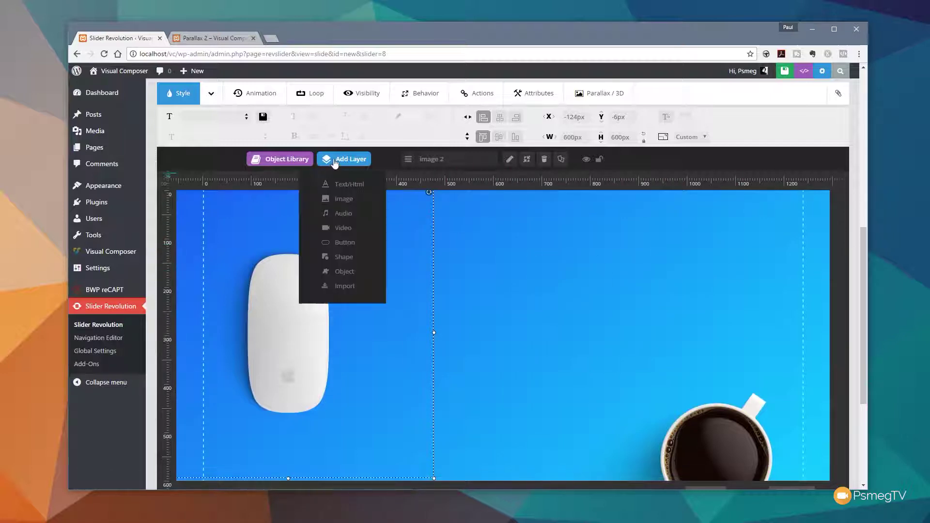
left_click(340, 188)
left_click_drag(474, 184, 368, 192)
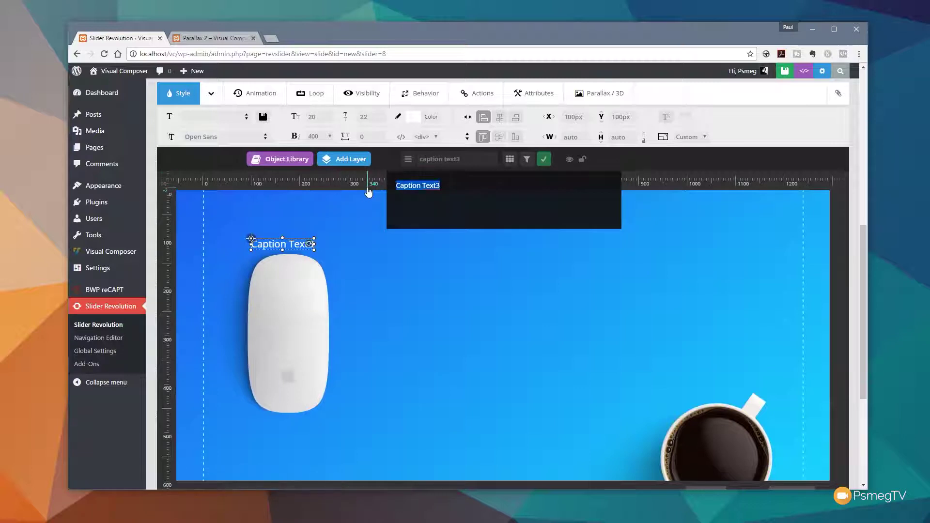
type("Wonder Widget")
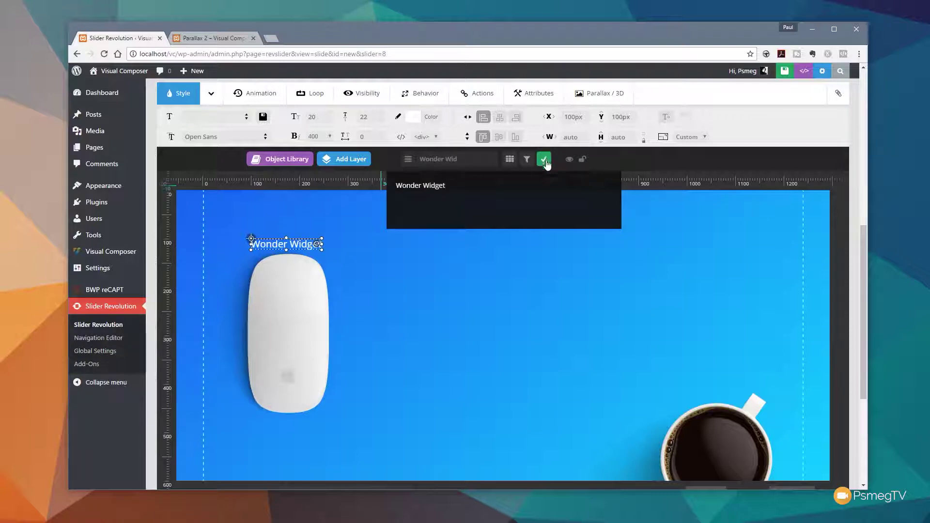
left_click(546, 161)
left_click_drag(267, 241, 470, 232)
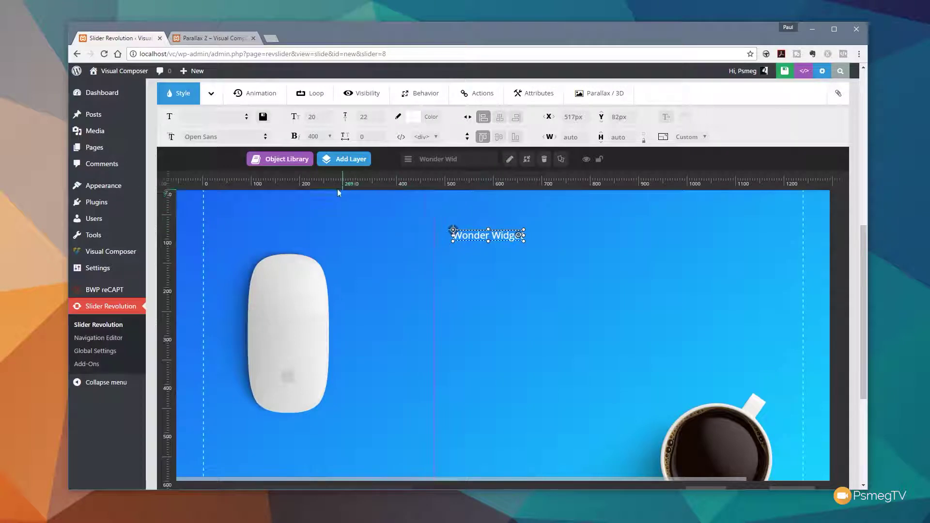
Try a 48px font size with a 55px line height on the Wonder Widget text
left_click(331, 118)
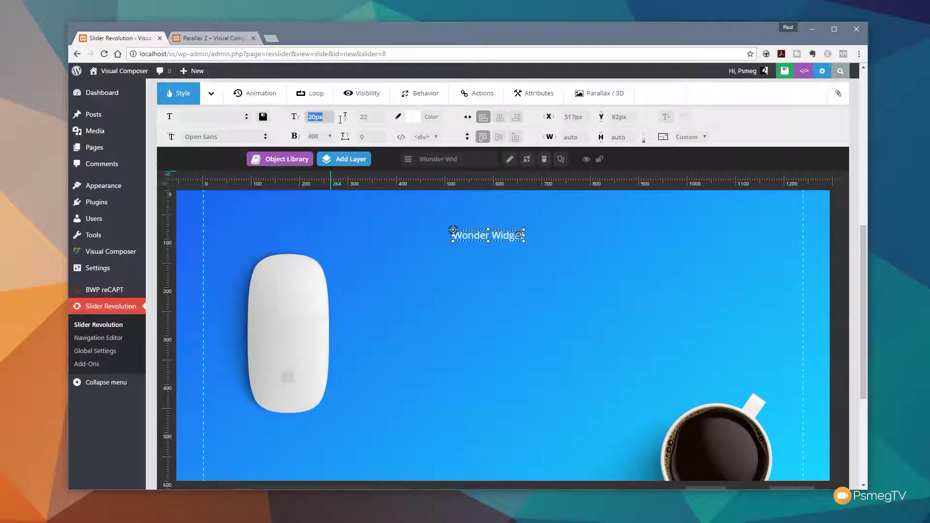
type("48")
left_click(368, 118)
type("55px")
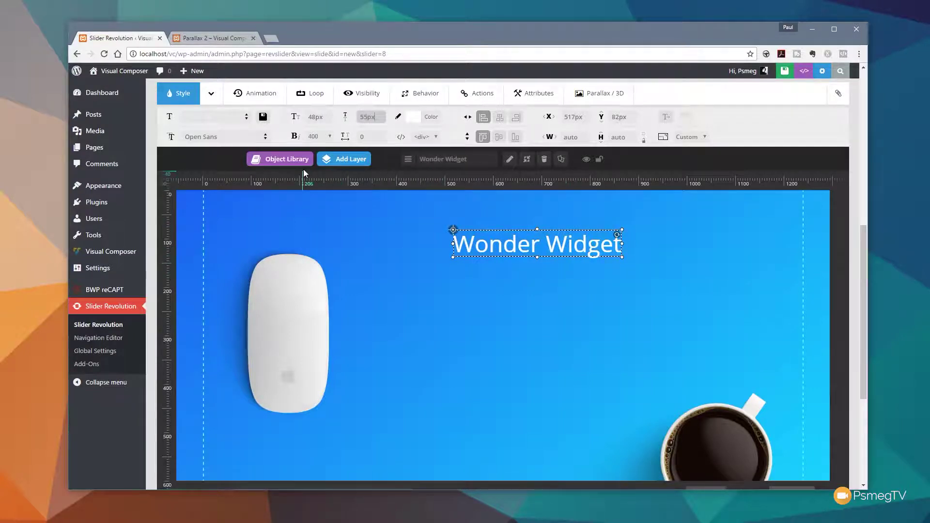
Set the Wonder Widget text to 72px font size, 80px line height and font weight 300
left_click(327, 118)
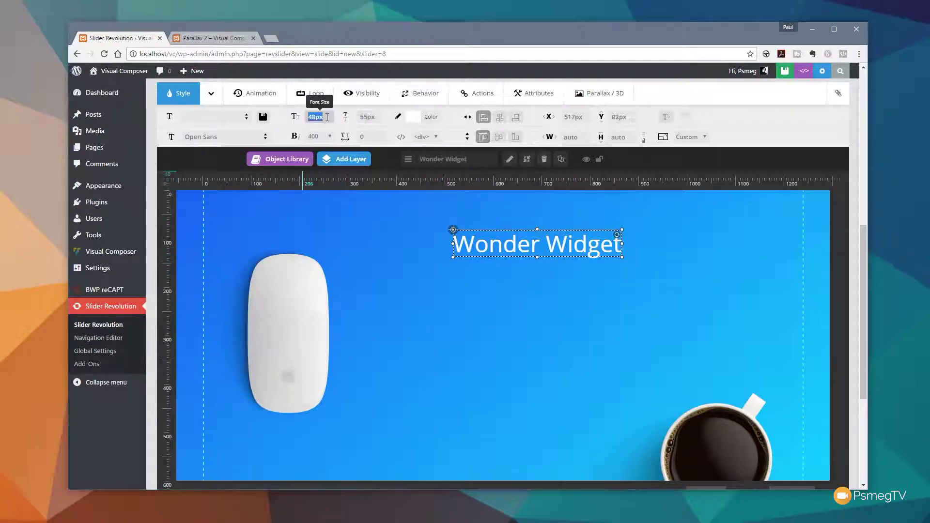
type("72px")
left_click(368, 117)
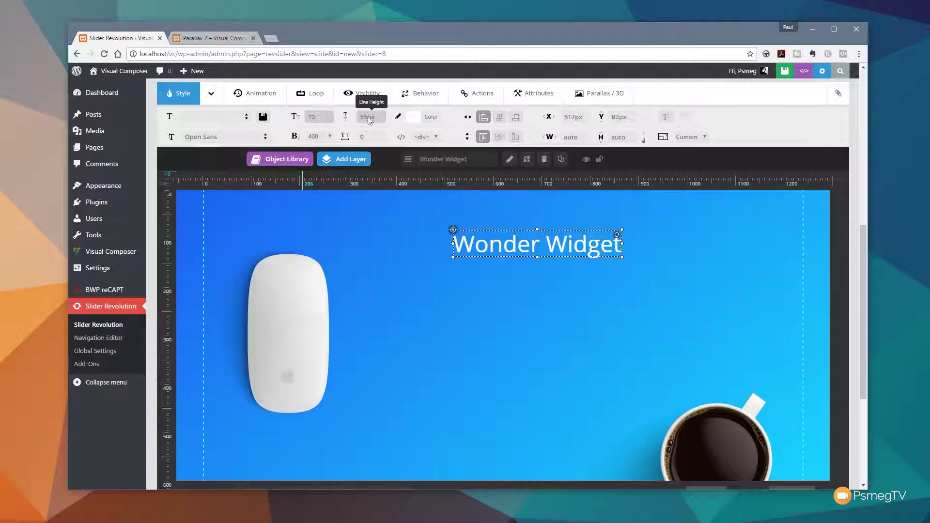
type("80")
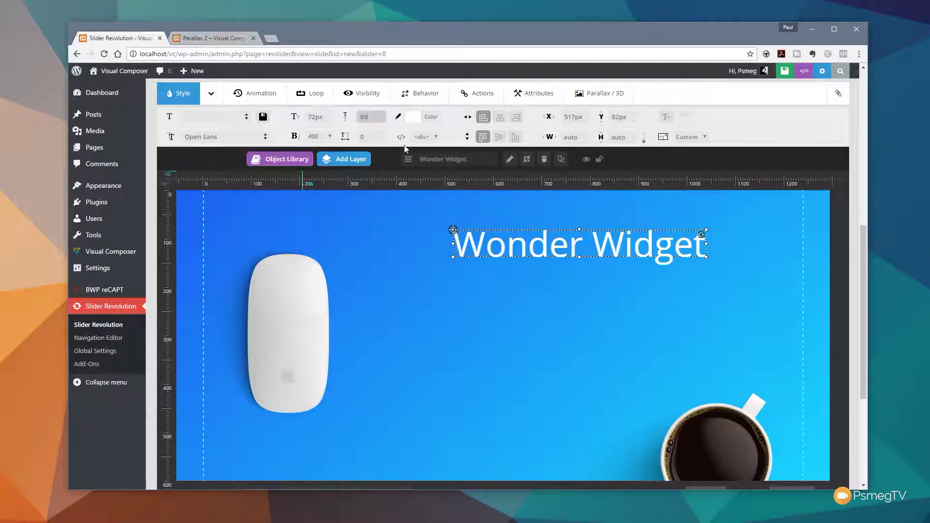
left_click(333, 136)
left_click(324, 146)
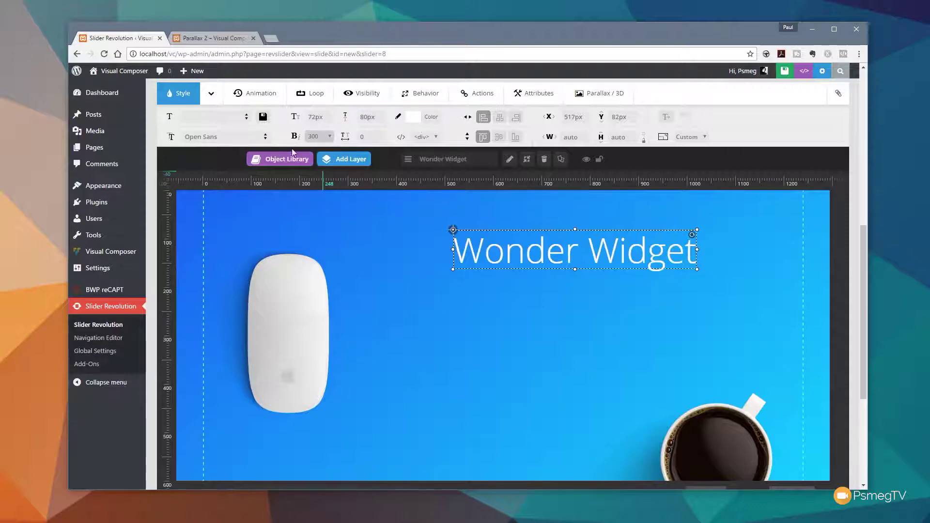
Change the font family of the Wonder Widget text to the Google font Raleway
left_click(266, 137)
scroll(233, 216, "down", 15)
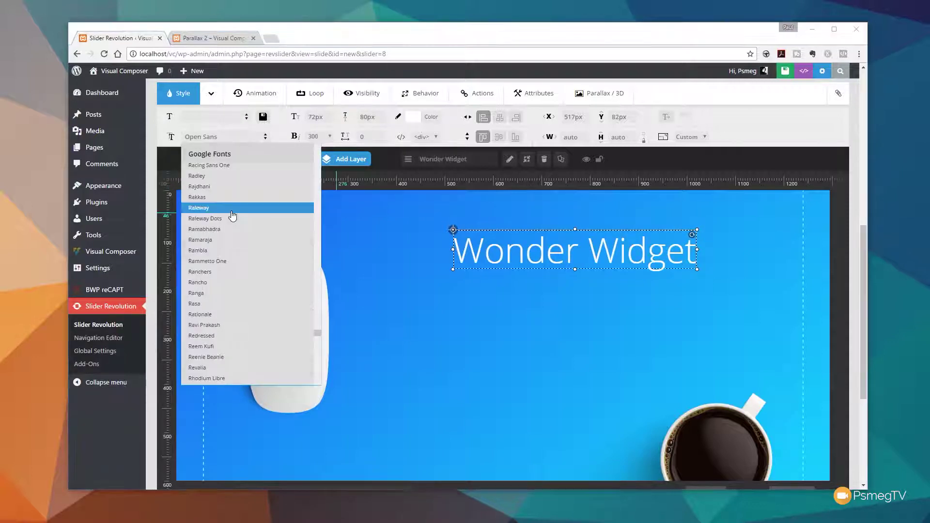
left_click(232, 212)
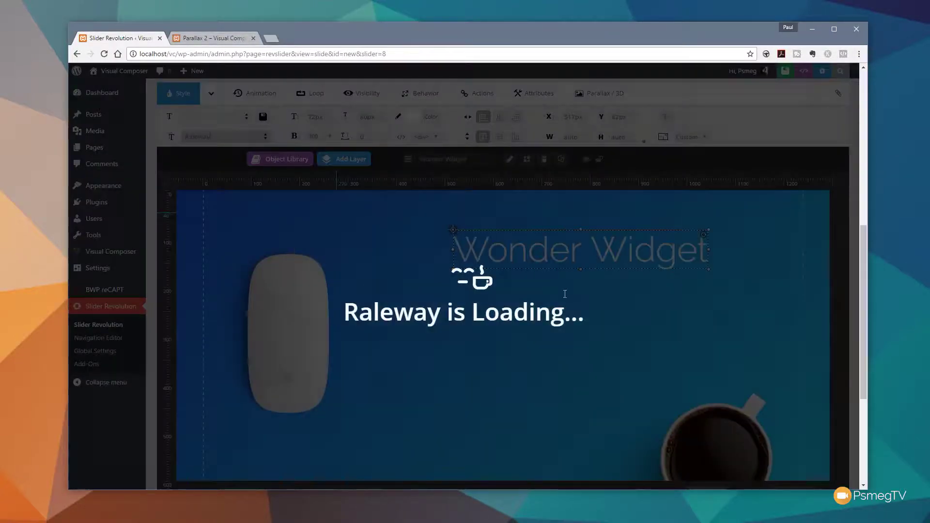
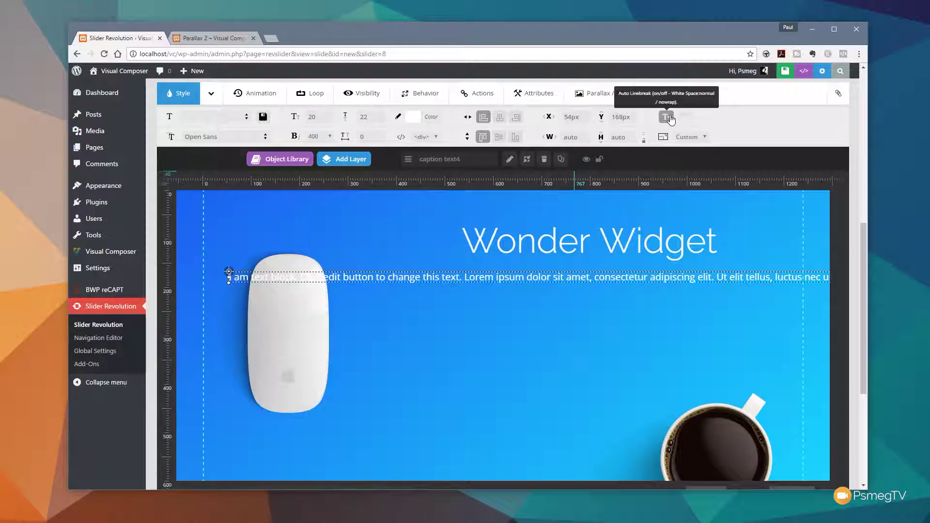
Turn on automatic line breaks for the paragraph text layer and set its width to 500px
left_click(668, 117)
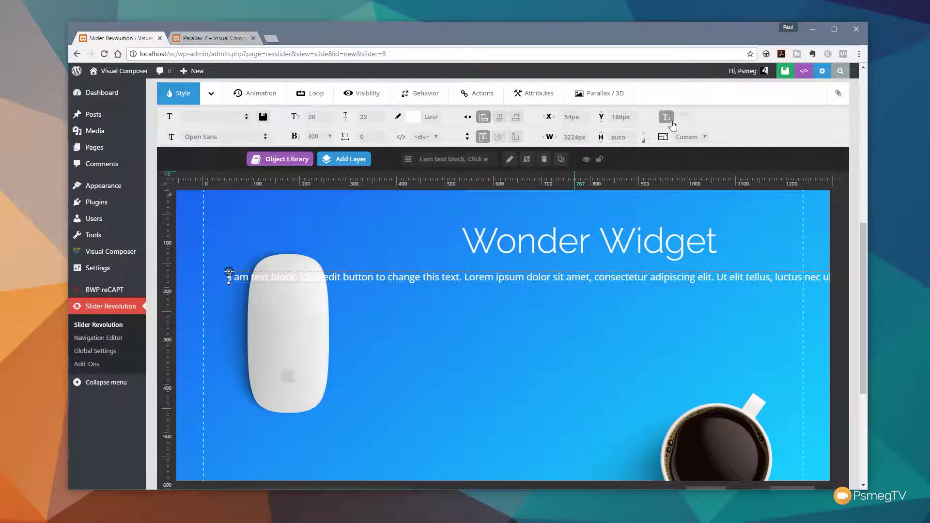
left_click(673, 125)
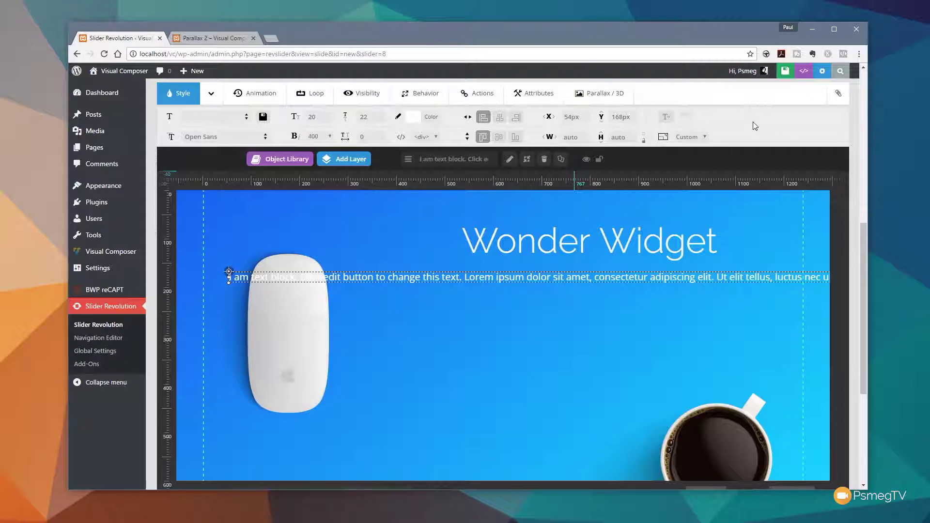
left_click(666, 118)
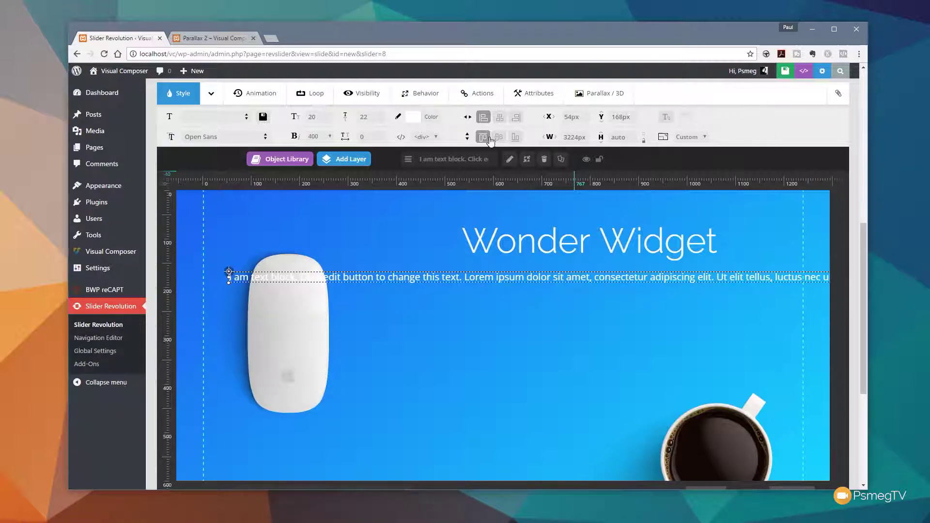
left_click(587, 139)
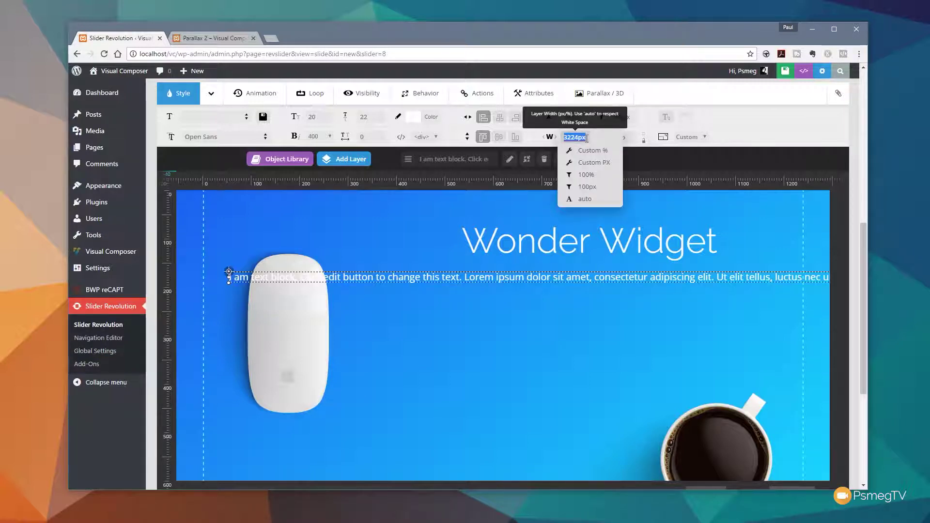
type("500px")
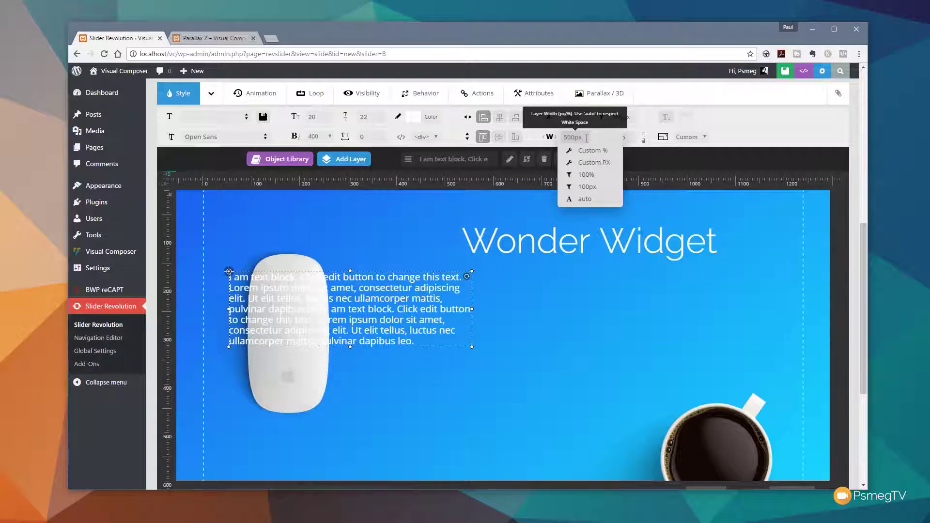
Place the paragraph beneath the Wonder Widget heading at about X 537px, Y 164px and widen it to about 529px
left_click_drag(362, 303, 596, 300)
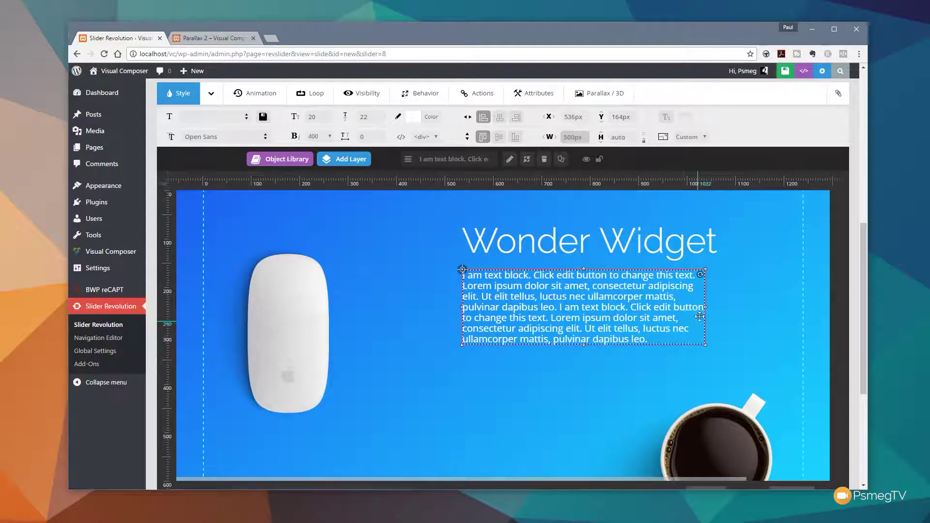
left_click_drag(704, 307, 721, 305)
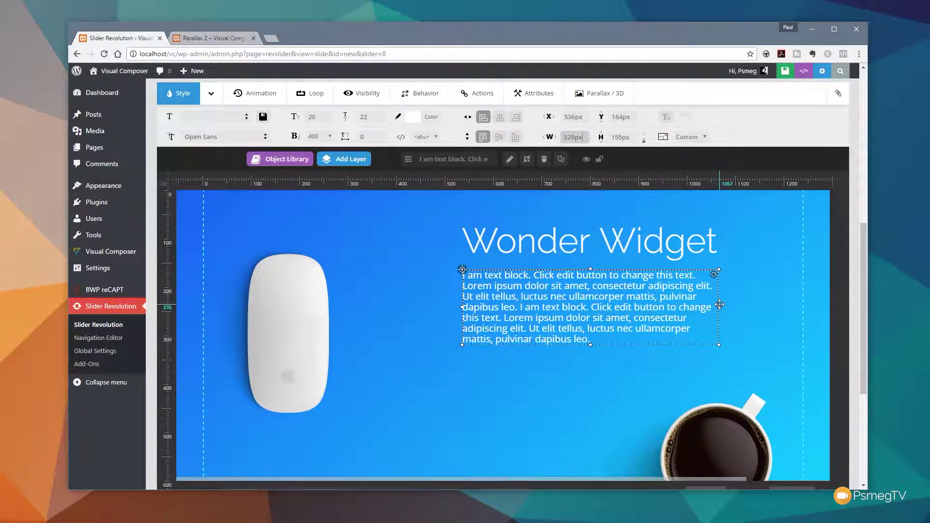
left_click(597, 323)
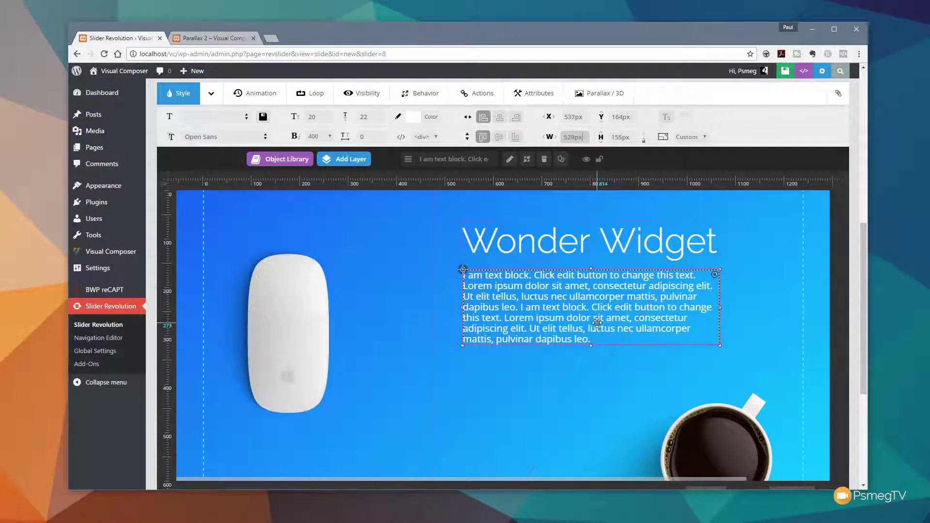
Set the paragraph's font weight to 300 and its line height to 35px
left_click(330, 136)
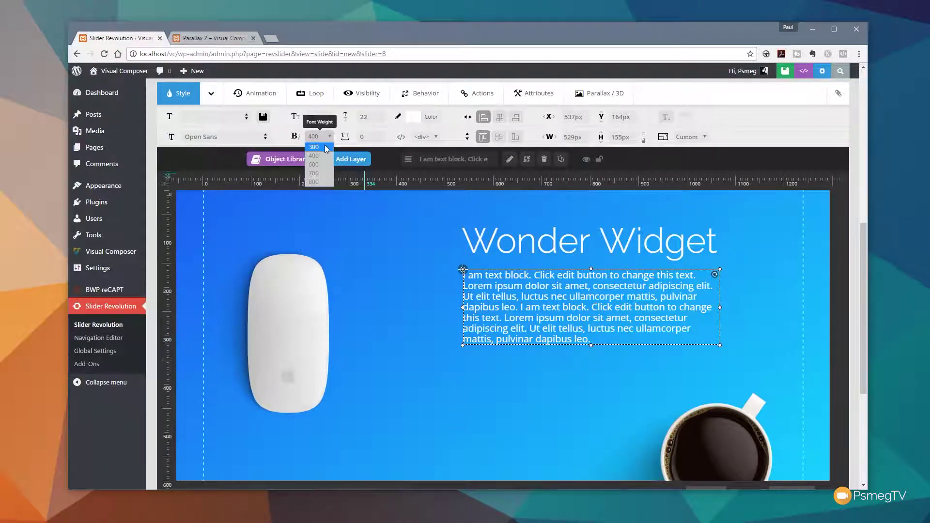
left_click(325, 146)
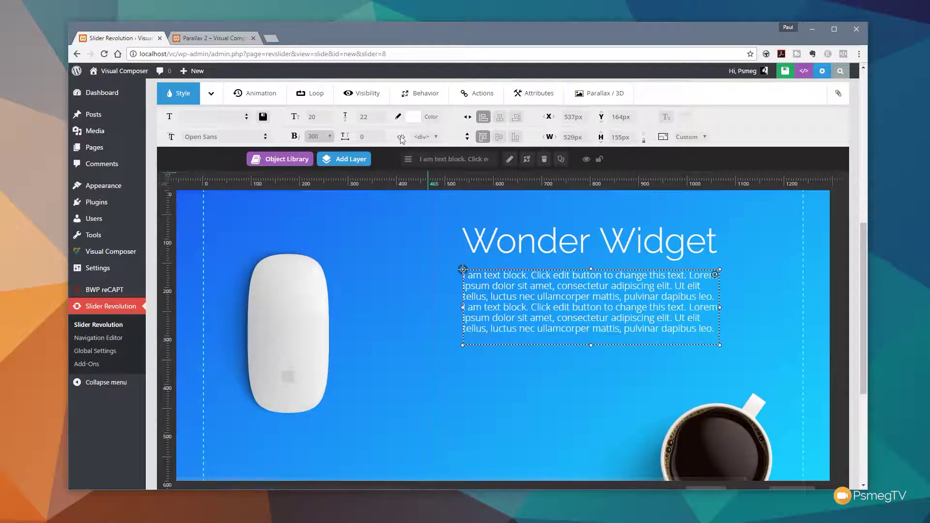
left_click(378, 122)
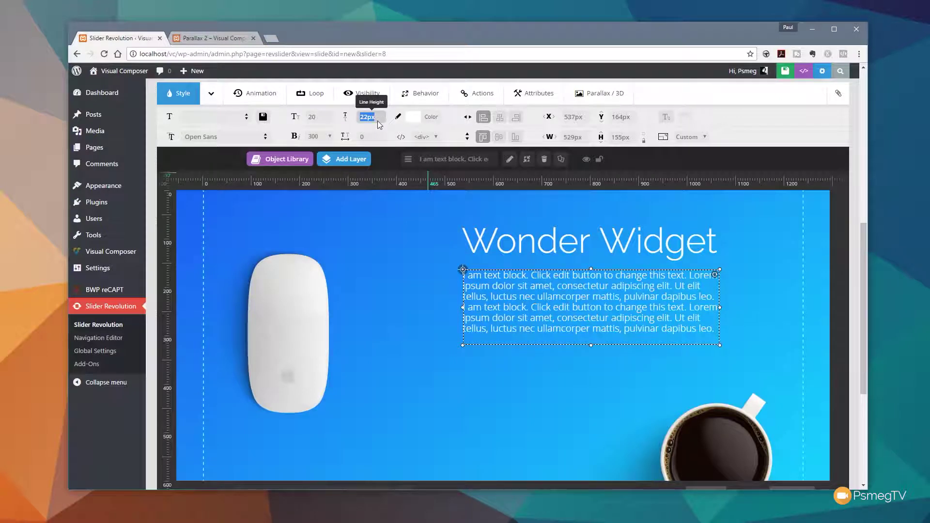
type("35px")
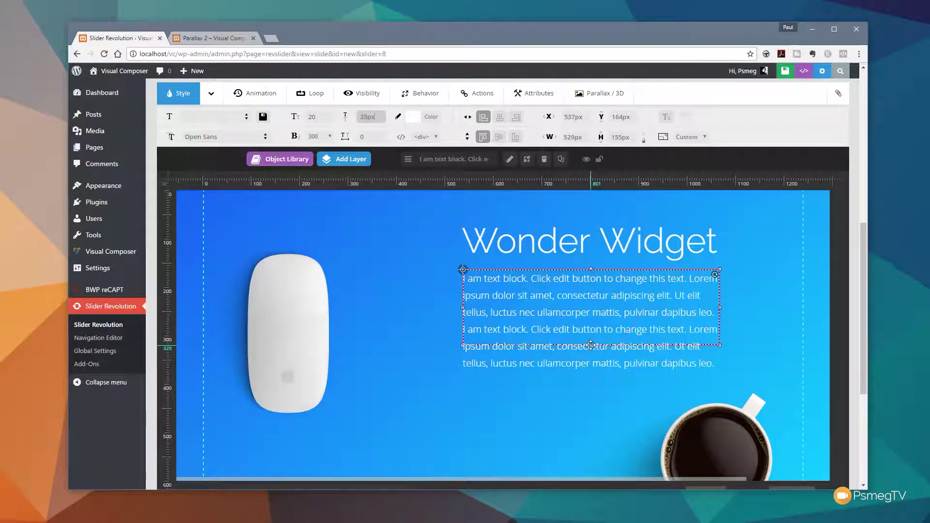
Shift the paragraph to about X 542px, Y 167px and save the slide
left_click_drag(591, 343, 578, 324)
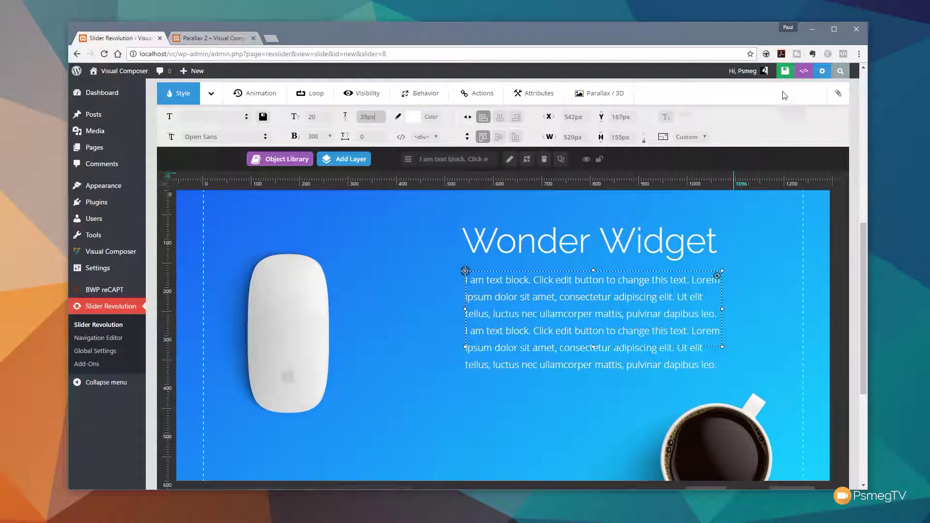
left_click(782, 70)
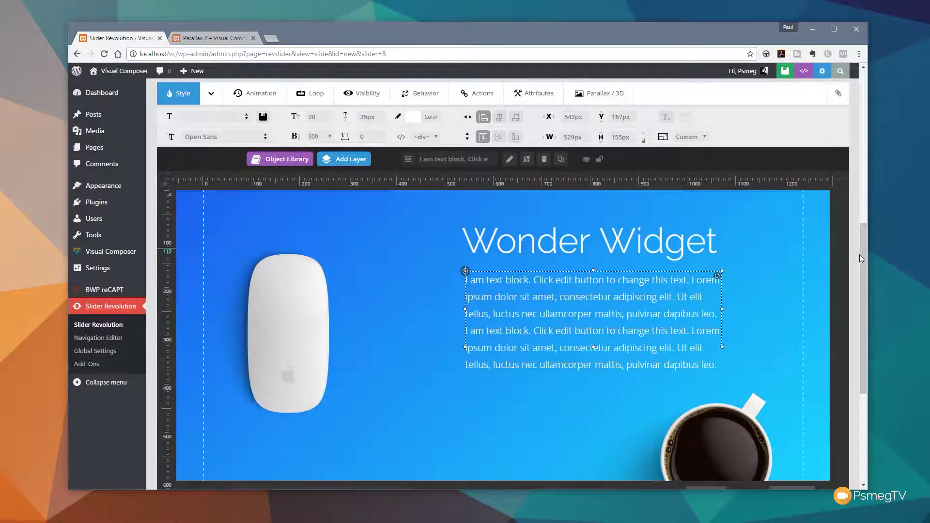
Reposition the mouse image to about X 36px, Y -72px and the coffee cup to about X 776px, Y 259px, saving the slide
left_click_drag(865, 258, 867, 276)
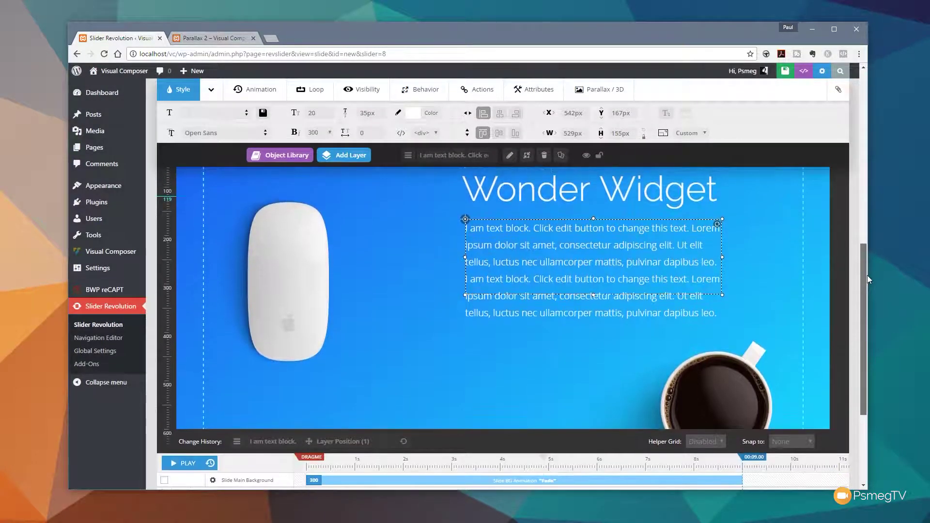
left_click_drag(300, 311, 358, 309)
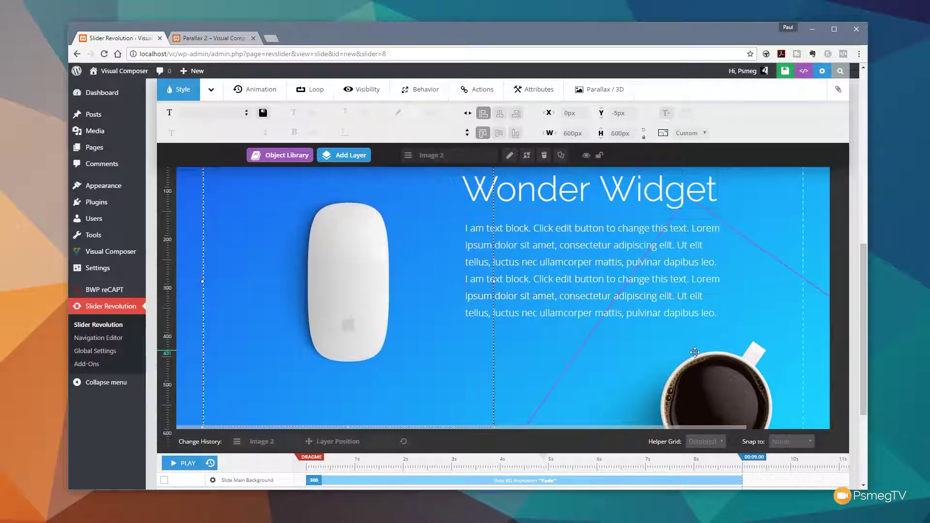
left_click_drag(745, 378, 746, 390)
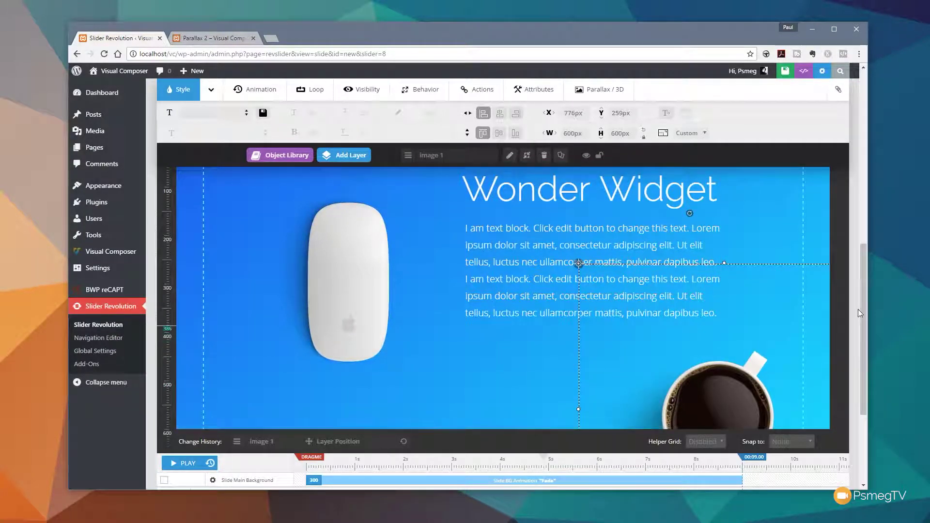
left_click_drag(864, 303, 863, 300)
left_click_drag(355, 305, 372, 273)
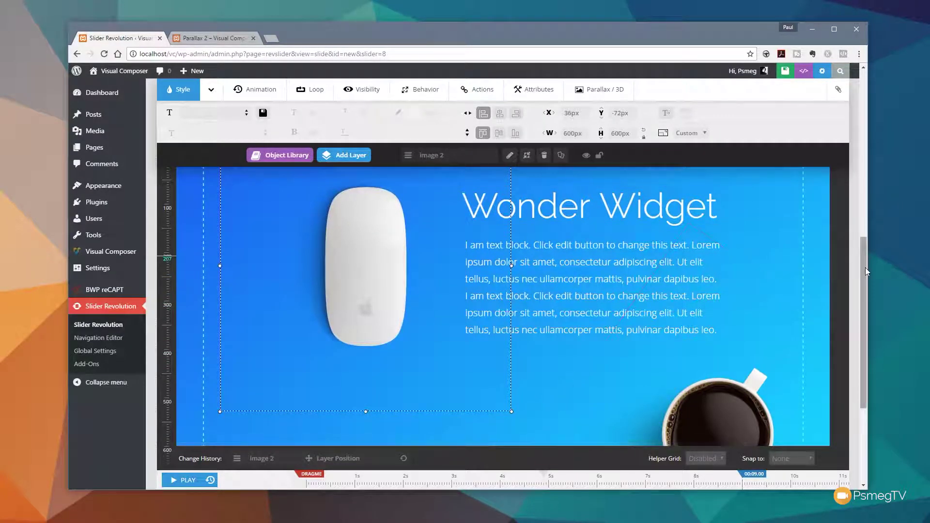
left_click(779, 73)
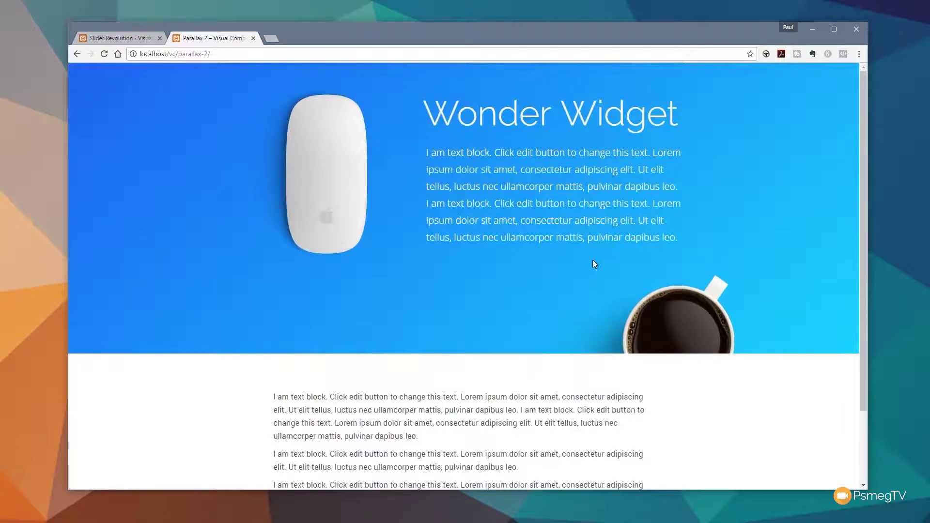
Check how the slider's layers behave while scrolling the published Parallax 2 page
scroll(760, 213, "down", 2)
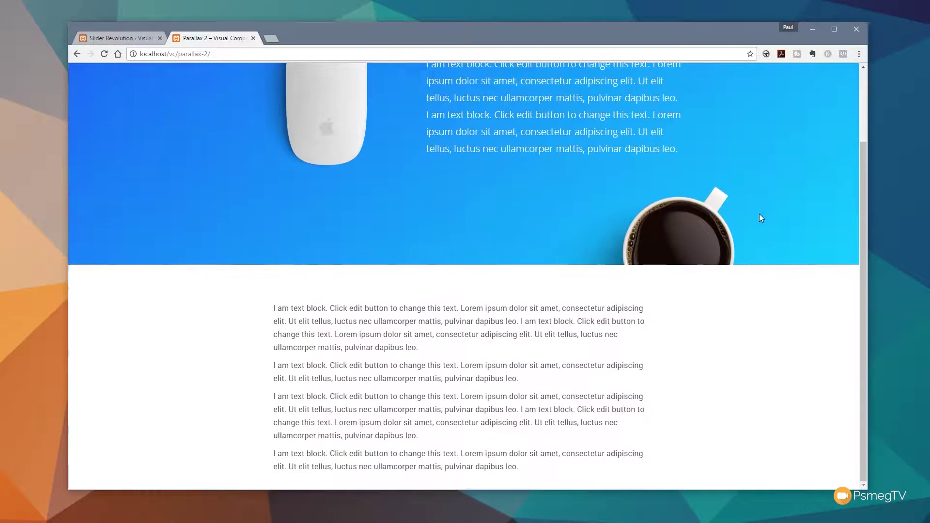
scroll(760, 214, "up", 2)
scroll(759, 217, "down", 2)
scroll(758, 220, "up", 2)
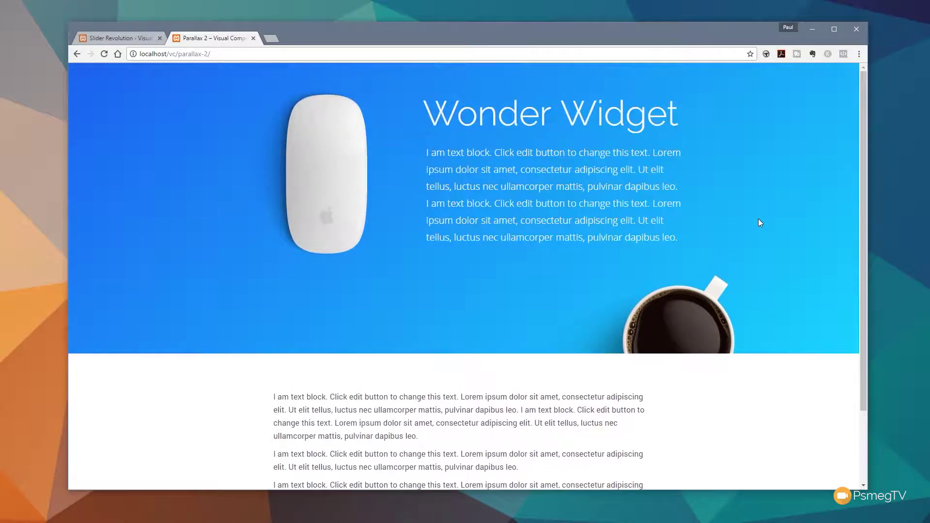
scroll(758, 222, "down", 2)
scroll(758, 223, "up", 2)
In the slide editor, set the coffee cup image's parallax depth to 8 - (40%) and save the slide
left_click(103, 39)
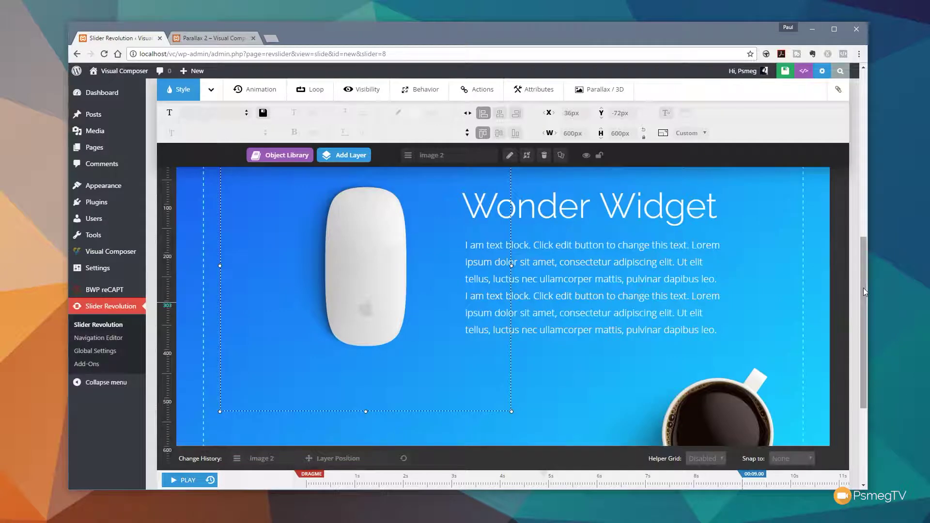
left_click_drag(863, 289, 865, 315)
left_click(742, 356)
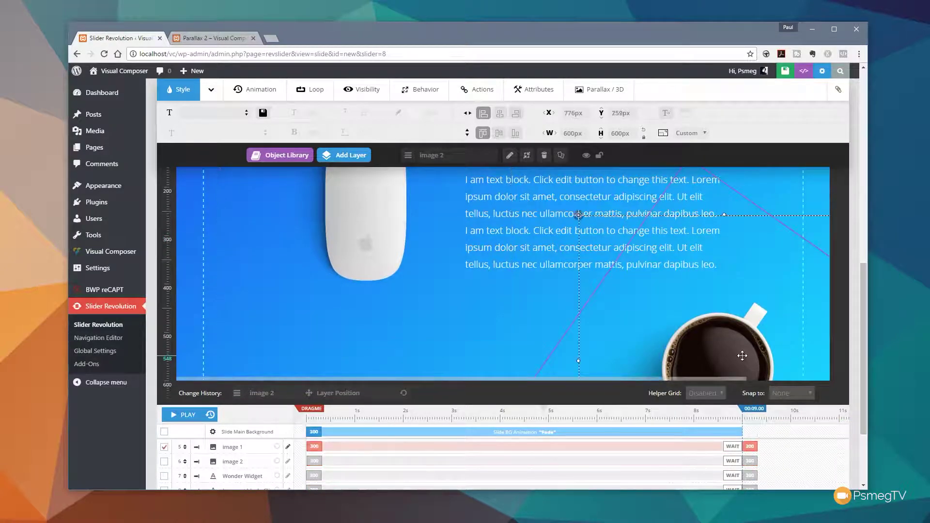
left_click_drag(862, 290, 862, 261)
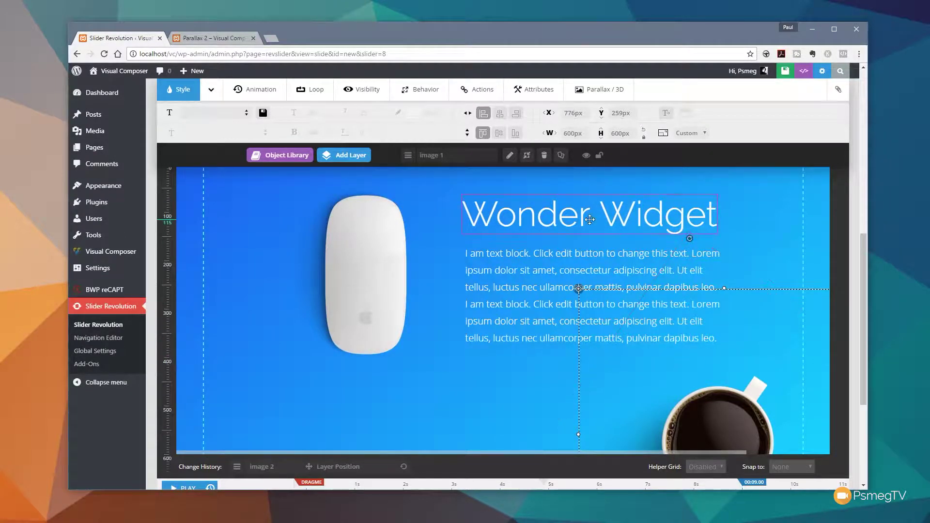
left_click(614, 97)
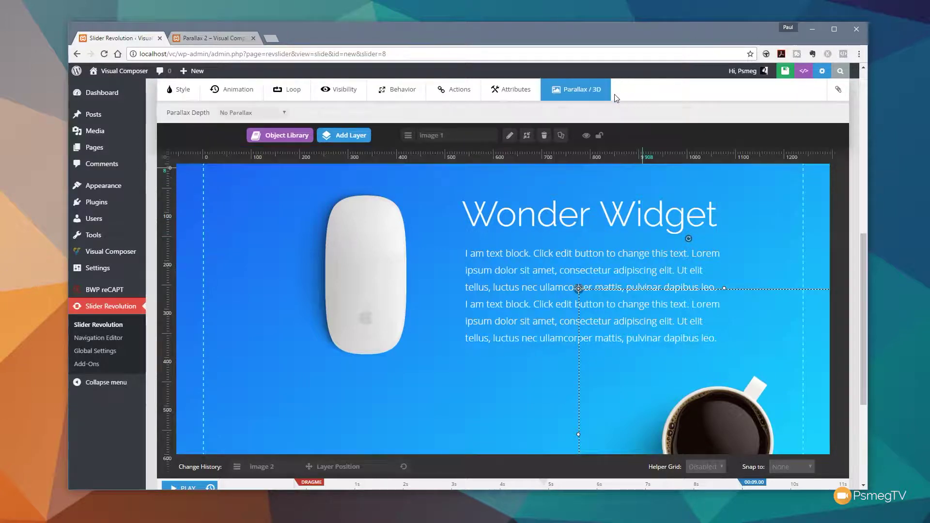
left_click(237, 113)
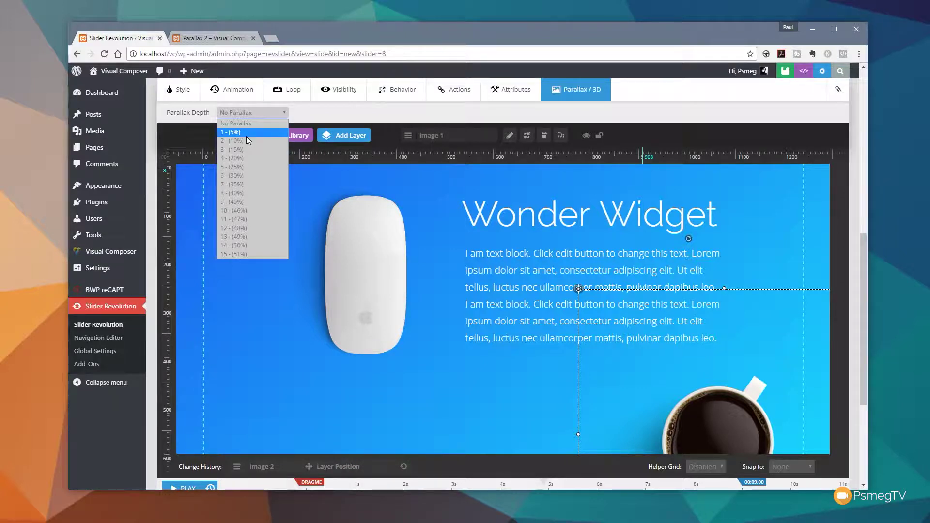
left_click(241, 192)
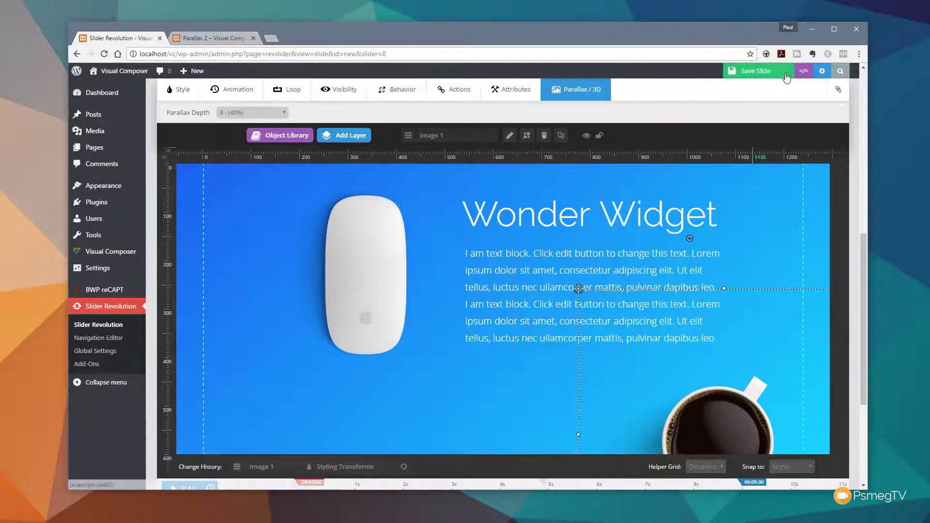
left_click(785, 73)
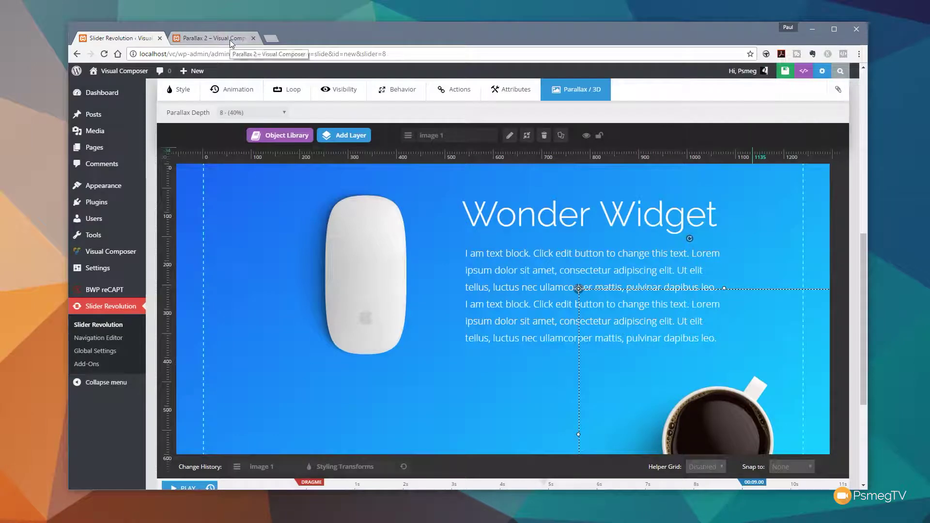
Reload the published Parallax 2 page and examine the coffee cup's parallax movement while scrolling
left_click(230, 40)
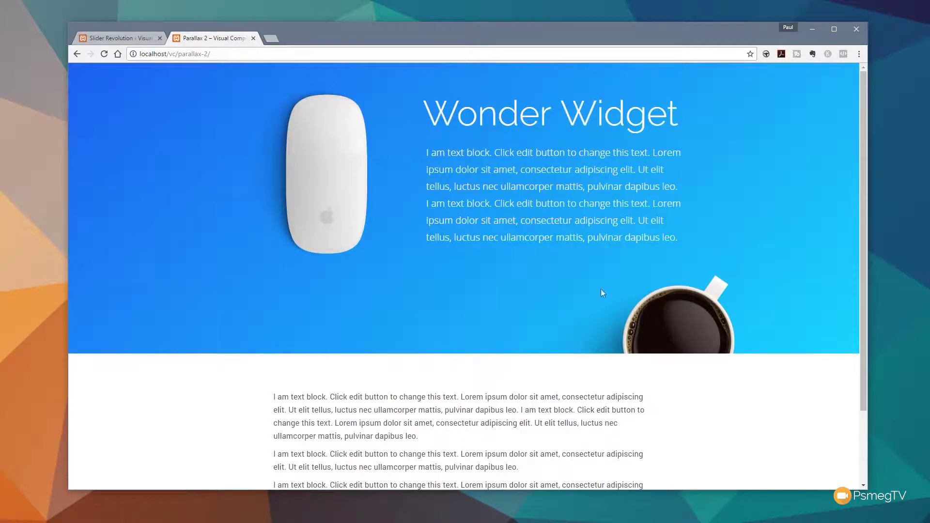
left_click(103, 54)
left_click_drag(864, 224, 864, 236)
left_click_drag(862, 253, 859, 217)
left_click_drag(864, 202, 738, 247)
Back in the slide editor, set the computer mouse image's parallax depth to 8 - (40%)
left_click(121, 37)
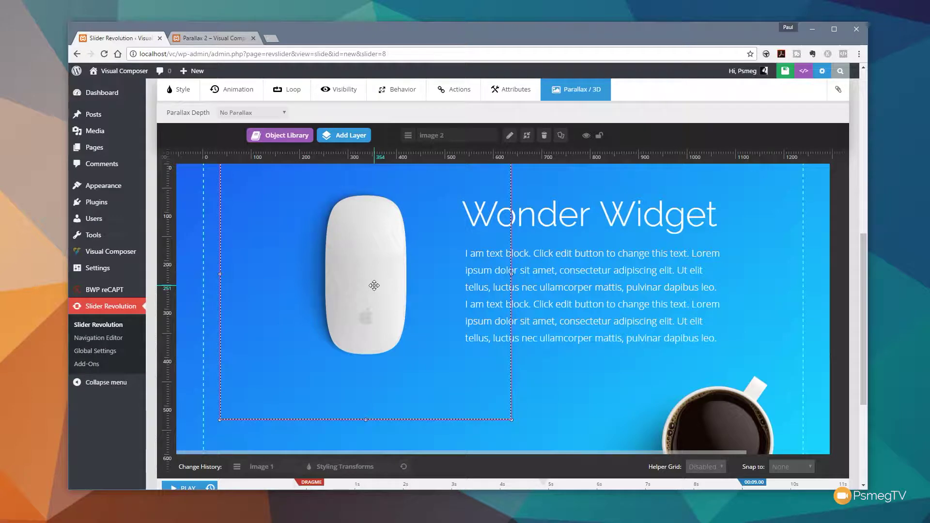
left_click(716, 430)
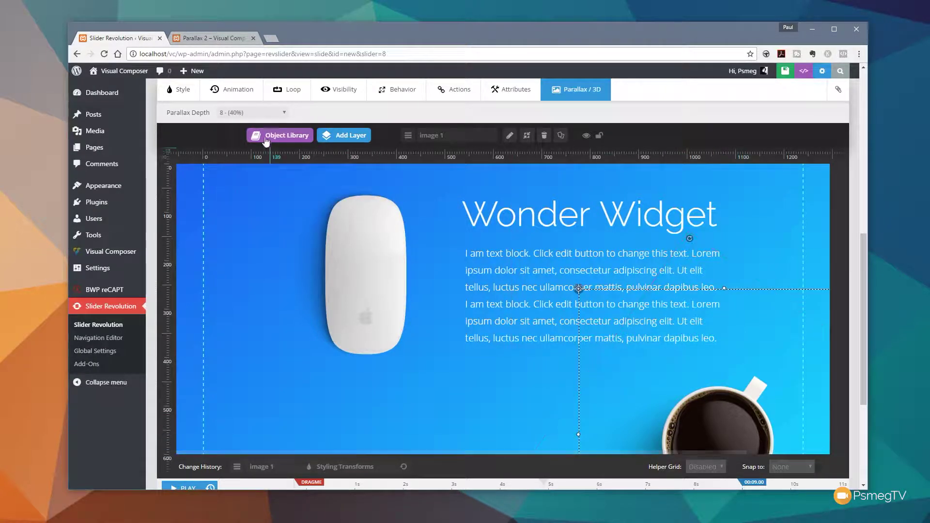
left_click(324, 235)
left_click(284, 114)
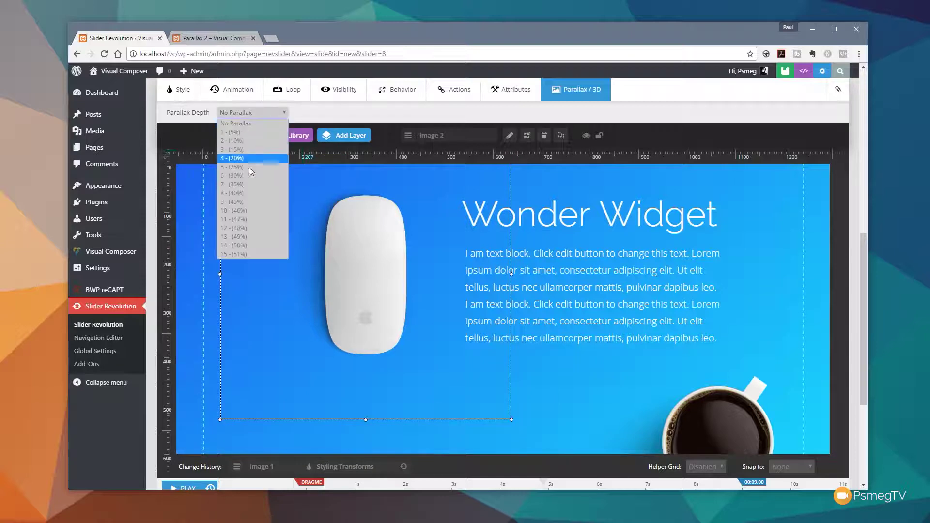
left_click(240, 193)
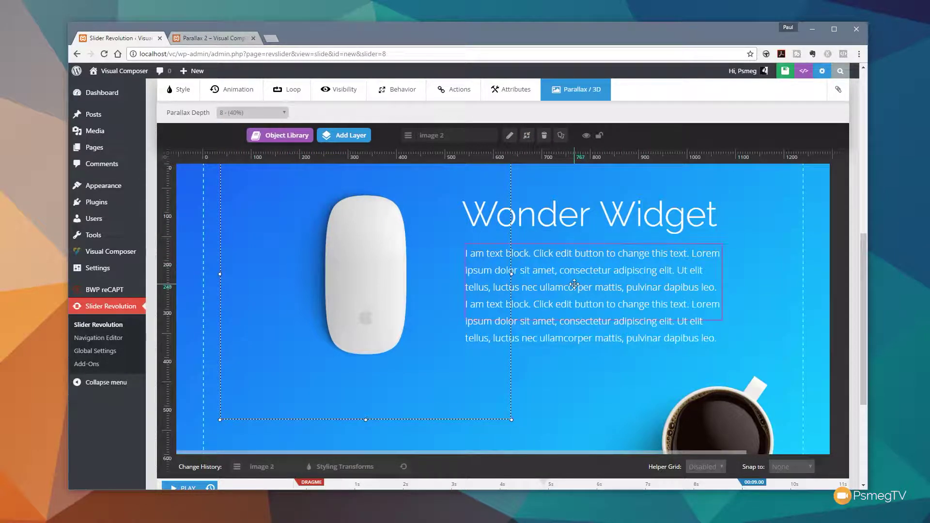
Set the parallax depth of the Wonder Widget heading and the paragraph text to 15 - (51%) and save the slide
left_click(599, 219)
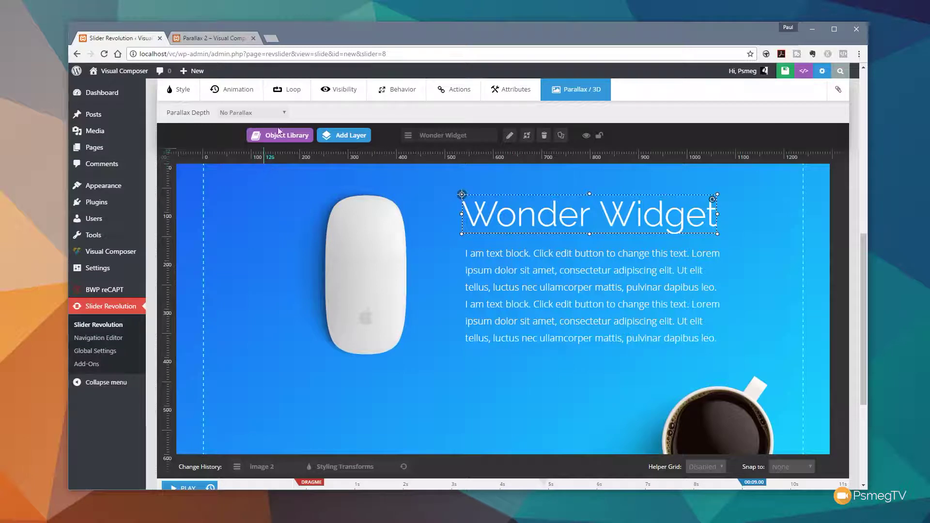
left_click(257, 112)
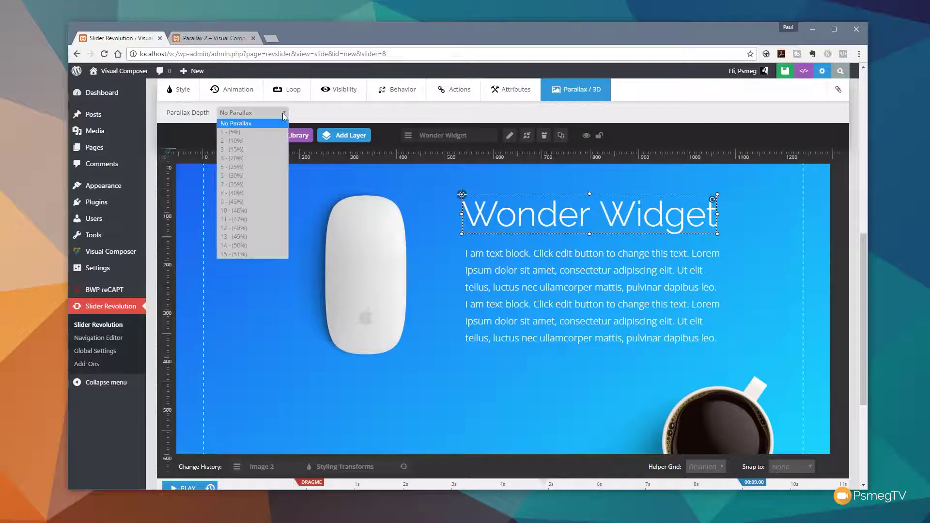
left_click(250, 254)
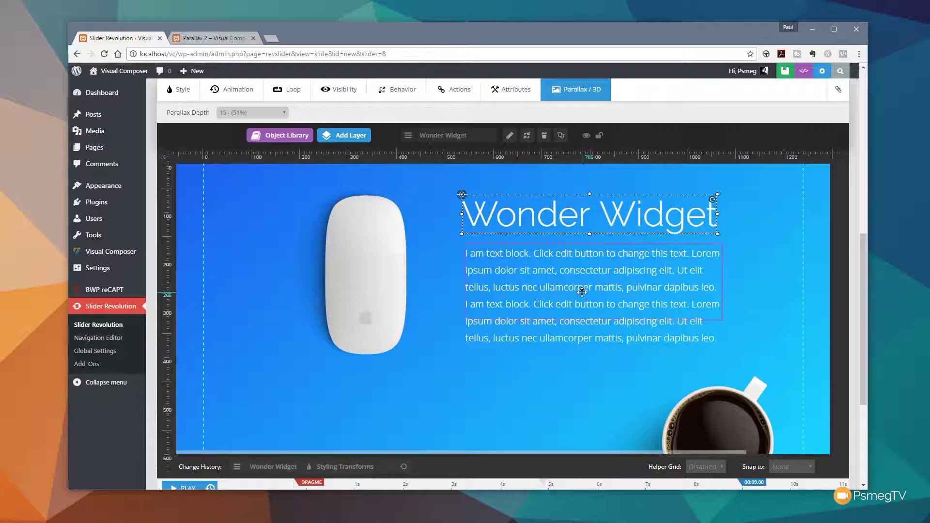
left_click(252, 113)
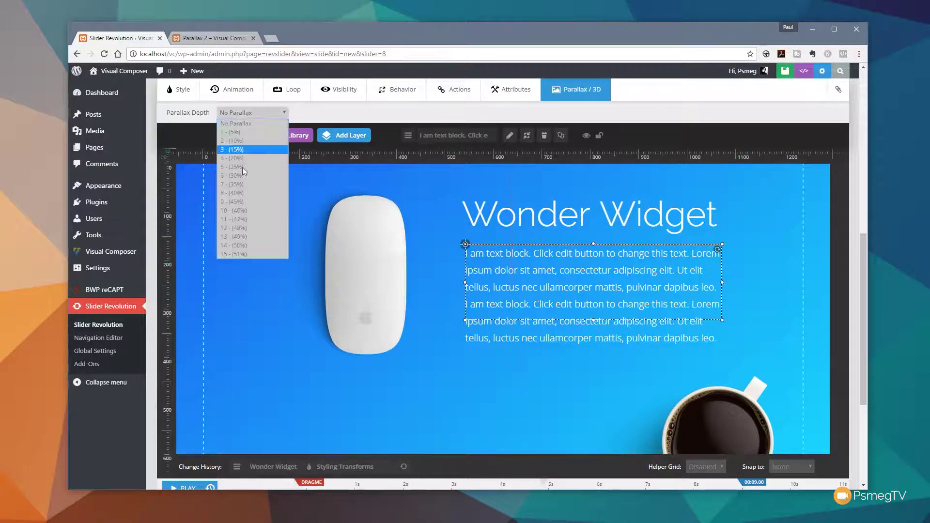
left_click(241, 258)
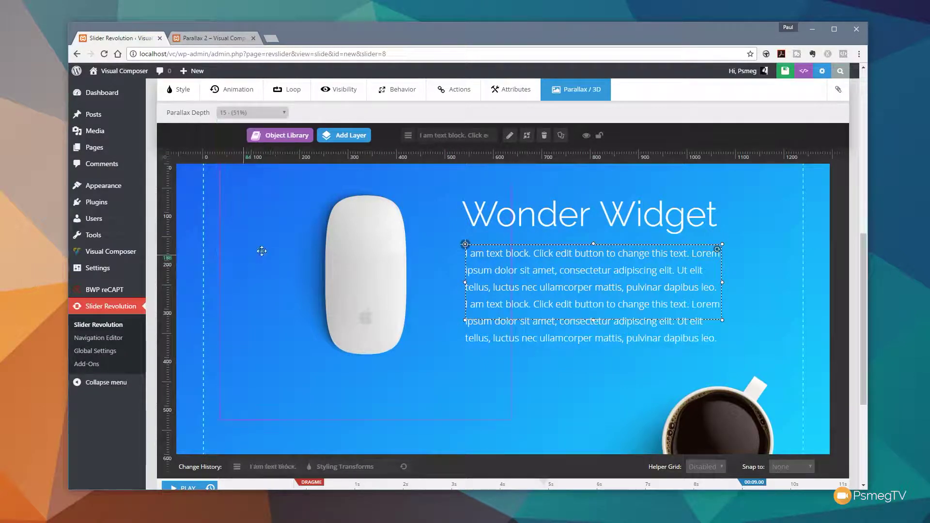
left_click(784, 72)
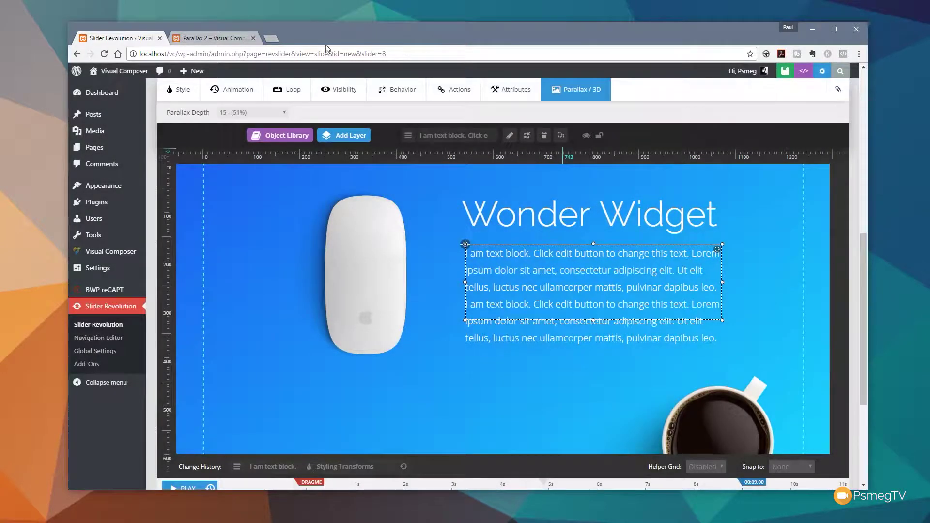
Reload the published Parallax 2 page and examine how the mouse, cup and text layers move while scrolling
left_click(196, 39)
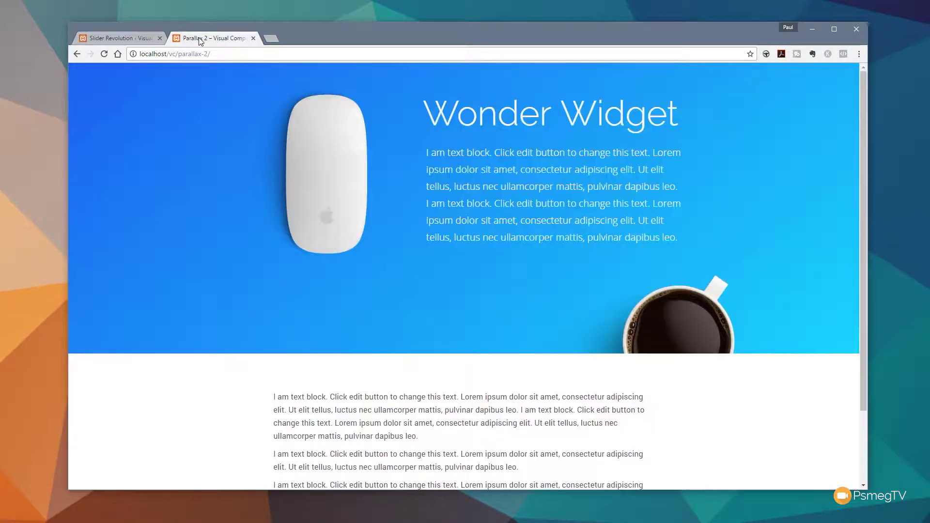
left_click(103, 54)
left_click_drag(863, 179, 849, 164)
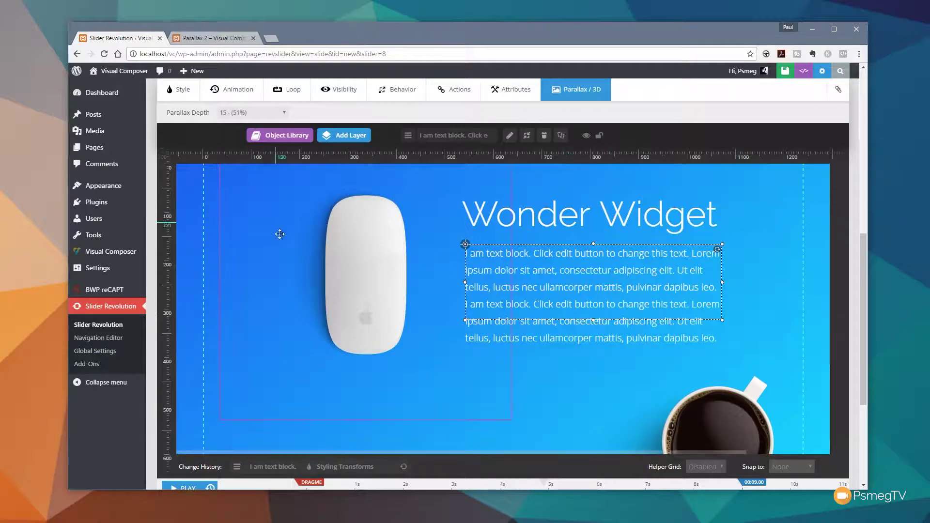
Return to the slide editor, open the slider's settings and show its Parallax & 3D mouse sensibility options
scroll(291, 284, "up", 4)
scroll(291, 284, "up", 4)
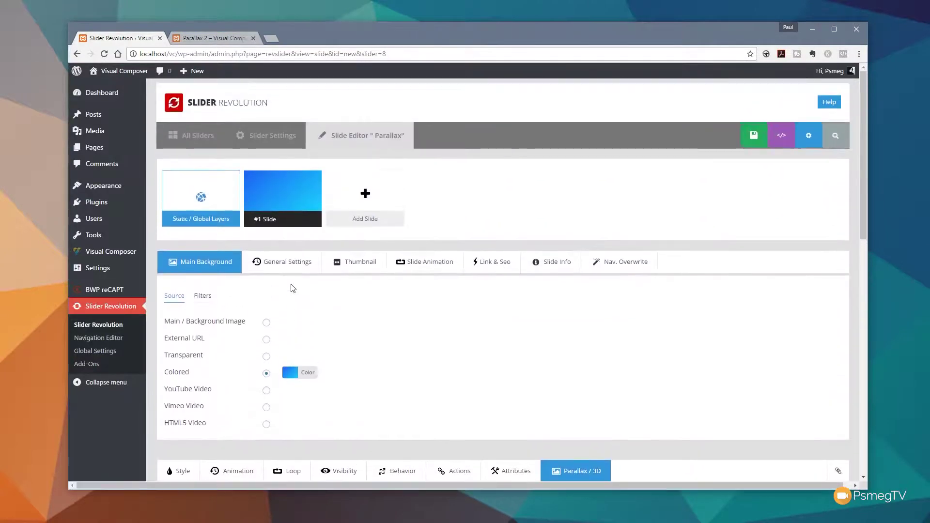
left_click(274, 138)
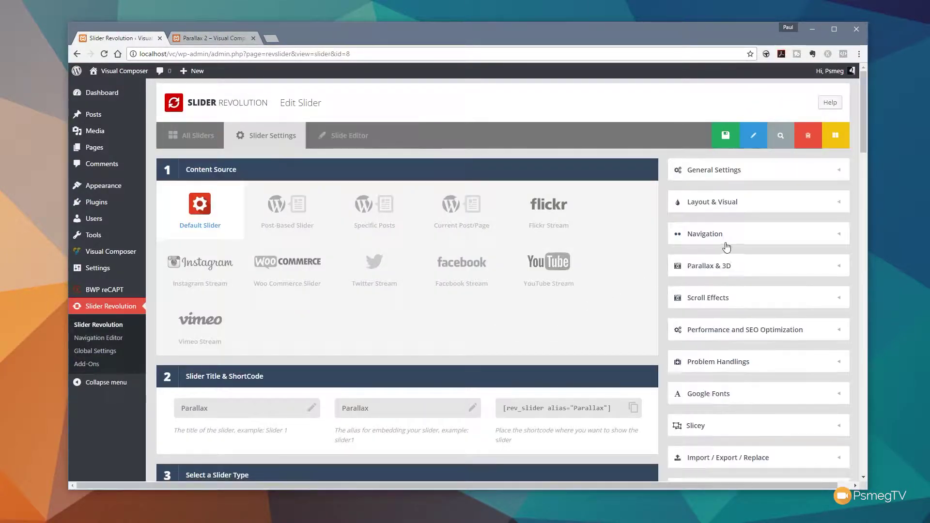
left_click(750, 268)
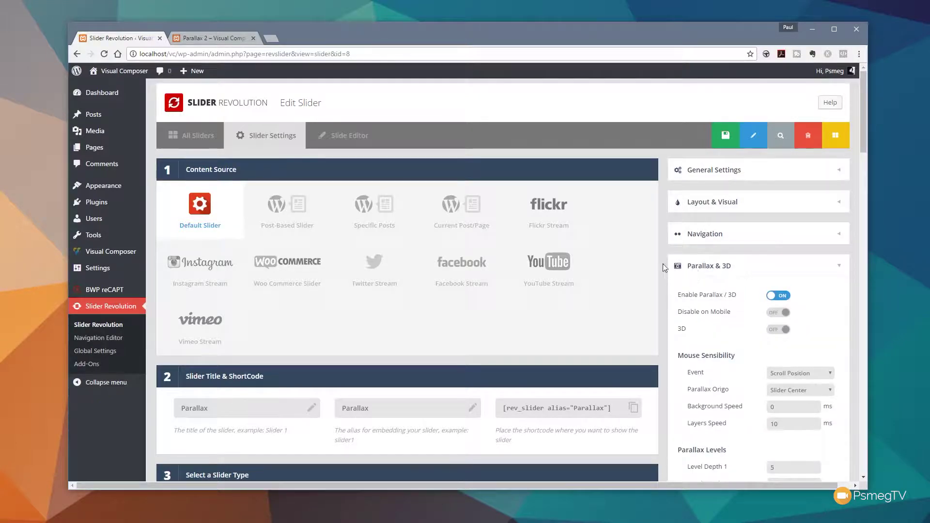
scroll(666, 264, "down", 3)
mouse_move(750, 261)
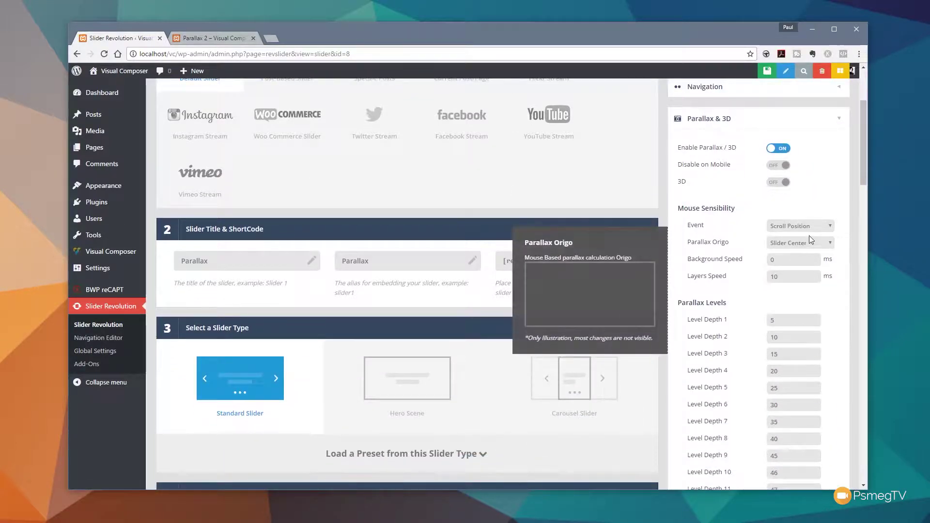
mouse_move(804, 244)
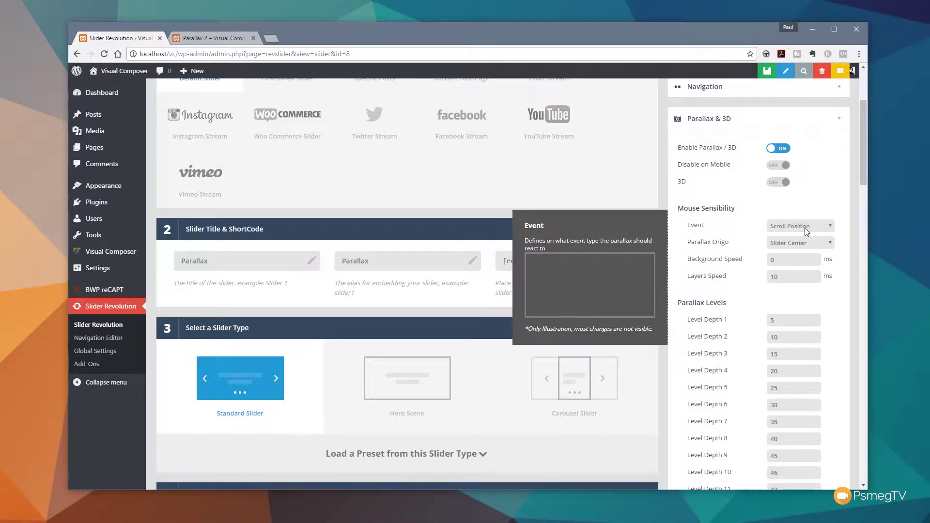
Set the parallax event to Mouse Move, save the slider settings and test the effect on the reloaded Parallax 2 page
left_click(804, 228)
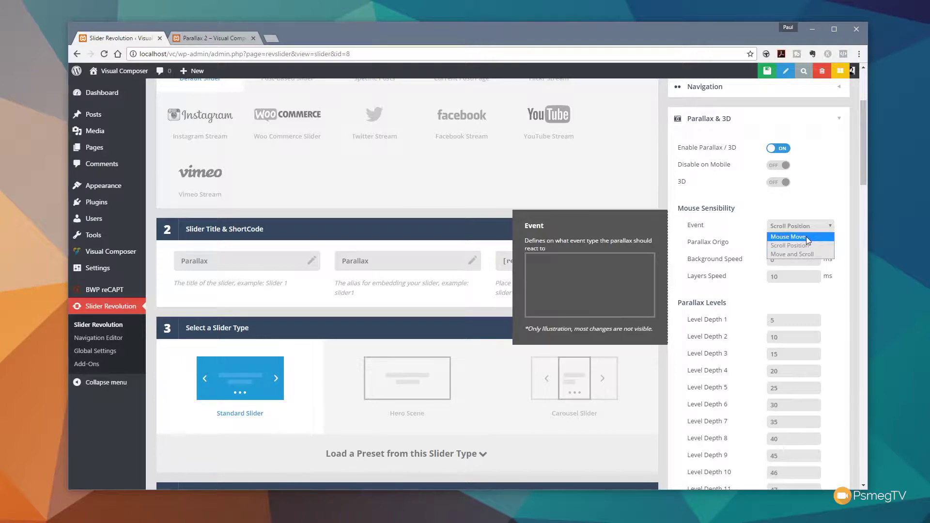
left_click(806, 236)
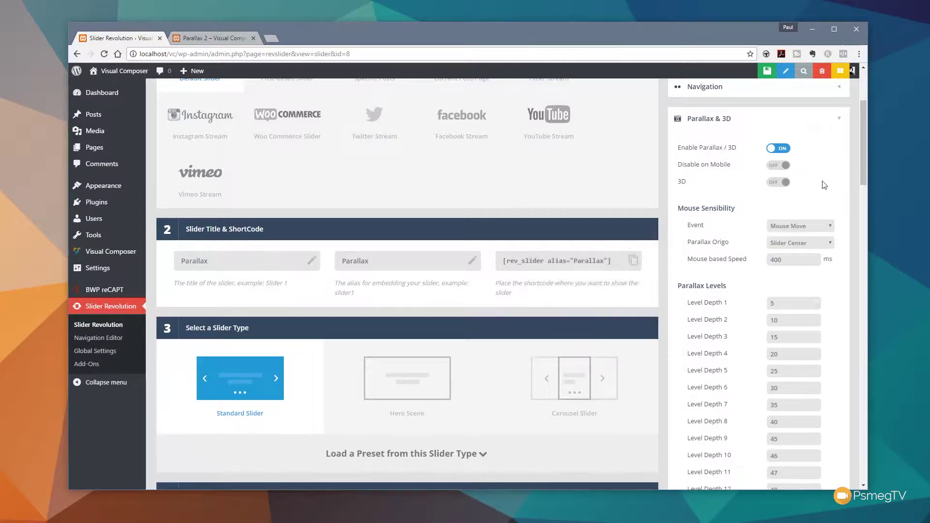
left_click(761, 71)
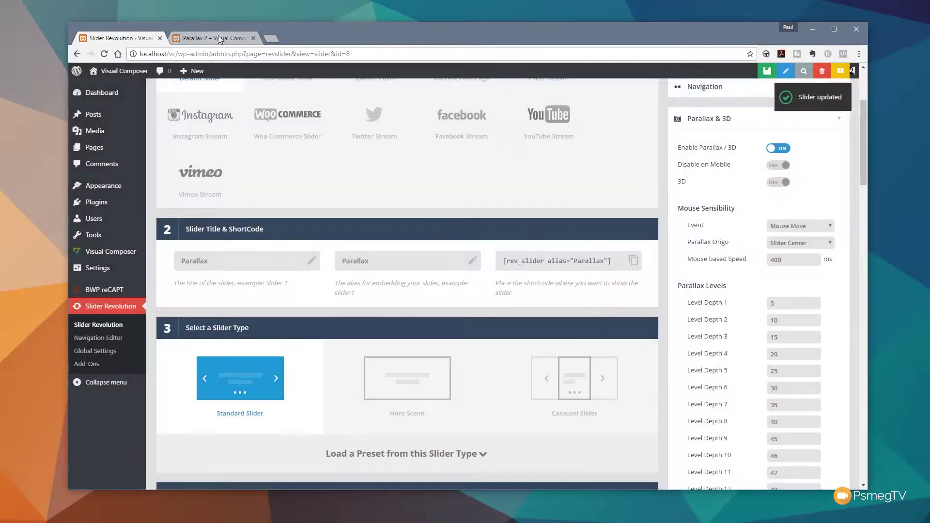
left_click(184, 38)
key("F5")
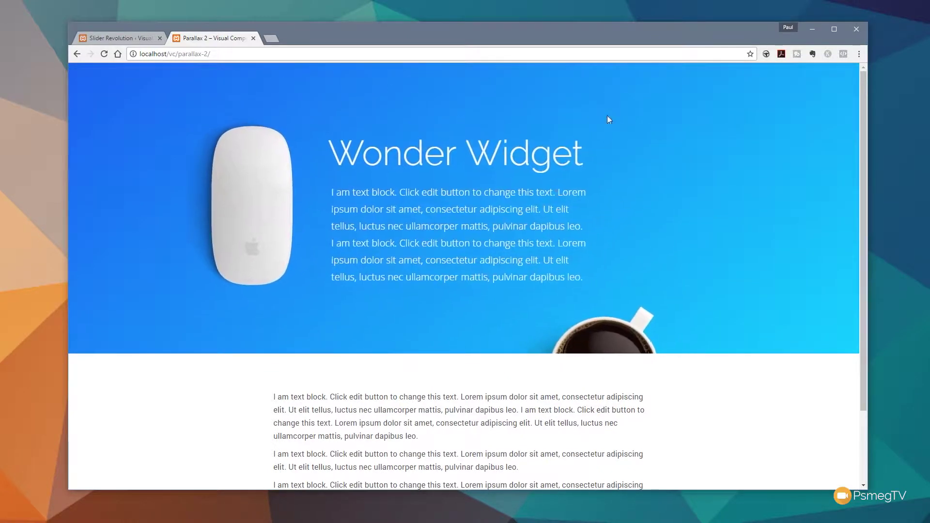
Back in the slider settings, set the parallax event to Move and Scroll and save
left_click(121, 38)
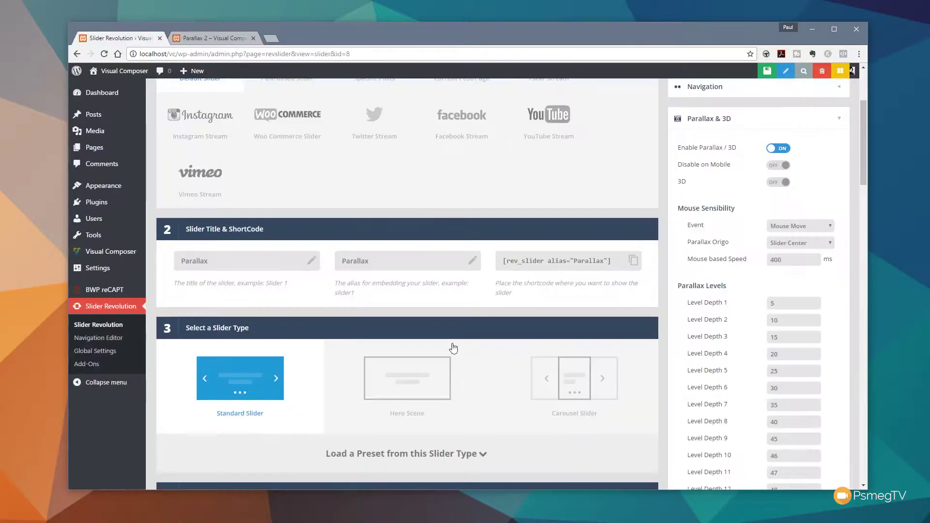
left_click(804, 226)
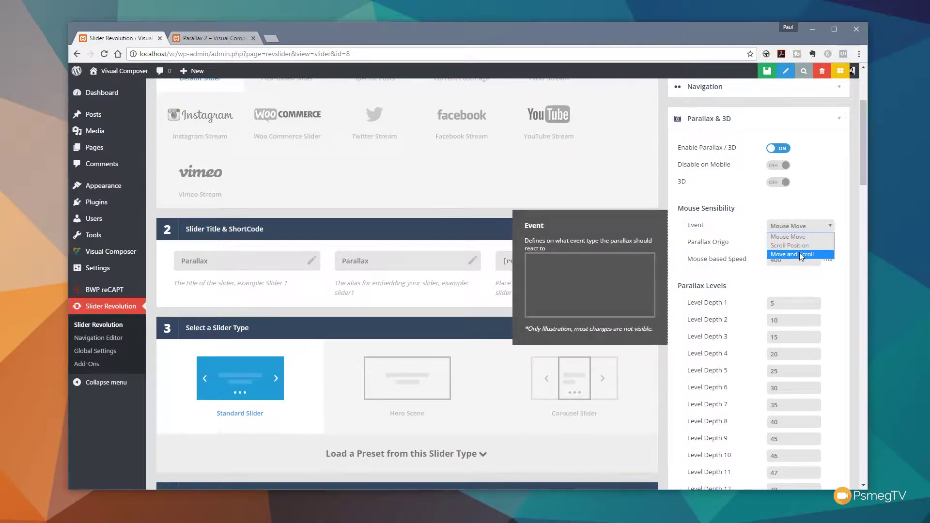
left_click(799, 252)
left_click(763, 77)
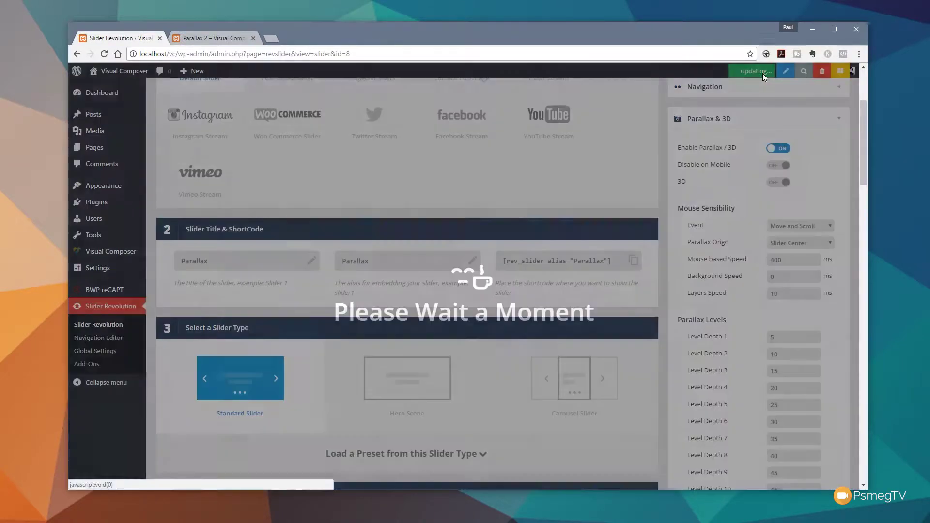
Reload the published Parallax 2 page and examine how the layers react to both pointer movement and scrolling
left_click(213, 39)
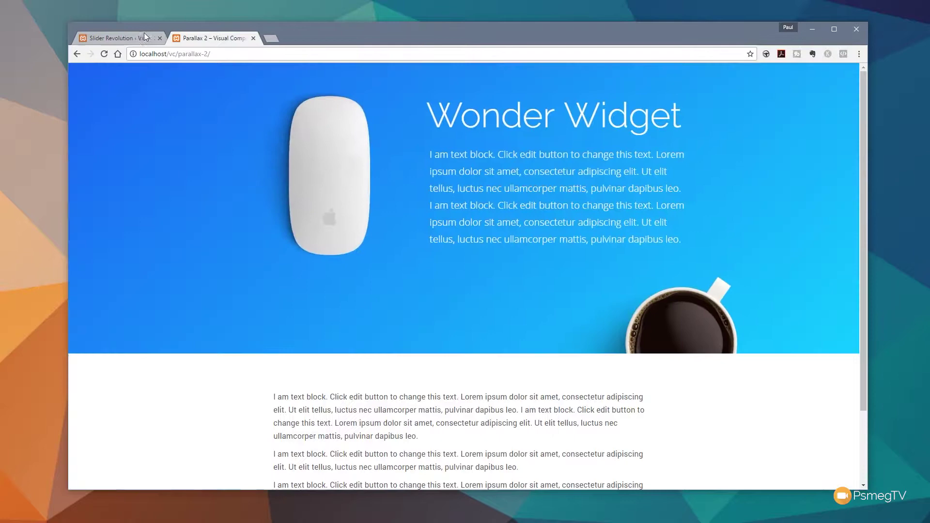
left_click(105, 50)
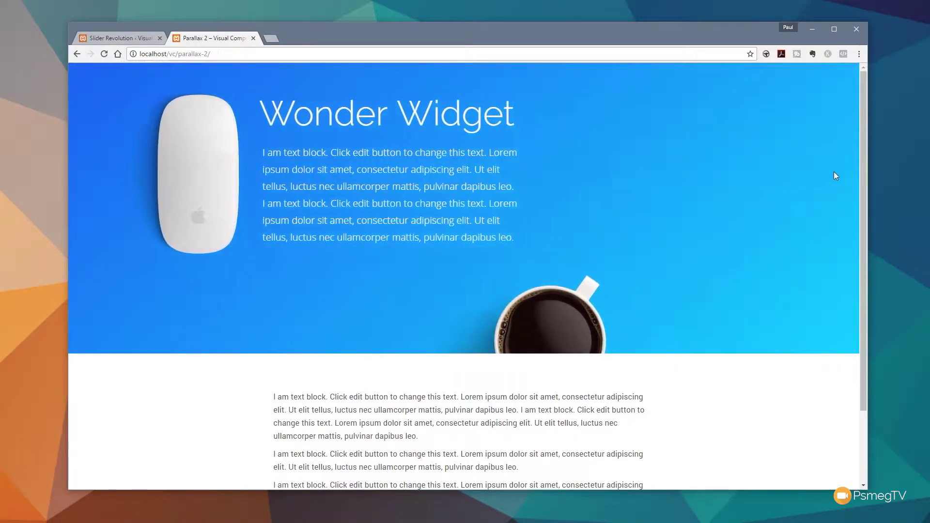
scroll(838, 187, "down", 2)
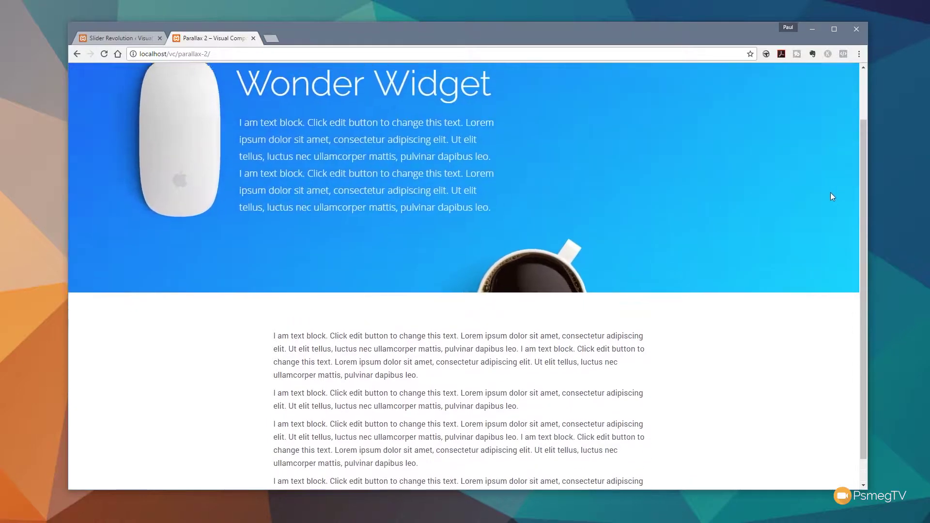
scroll(832, 194, "up", 2)
scroll(832, 194, "down", 2)
scroll(832, 194, "up", 3)
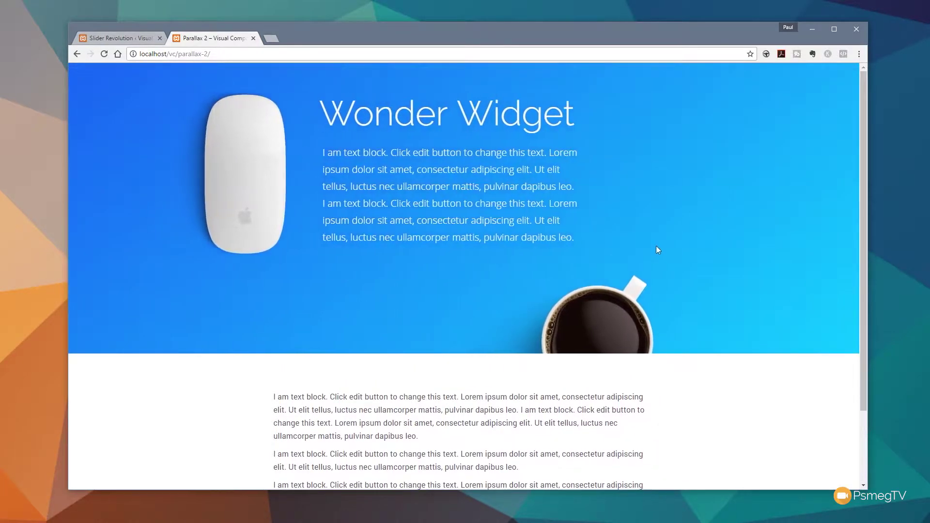
scroll(651, 240, "down", 2)
scroll(649, 241, "up", 2)
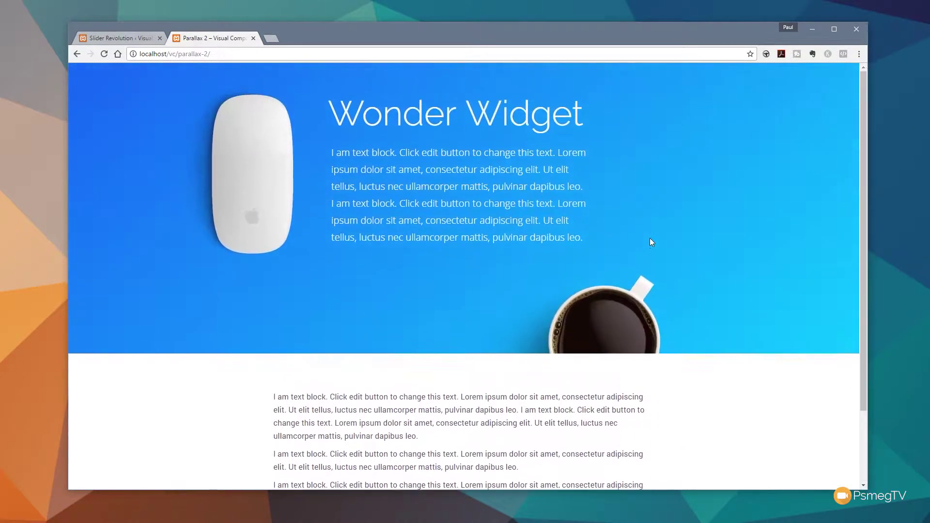
scroll(650, 237, "down", 2)
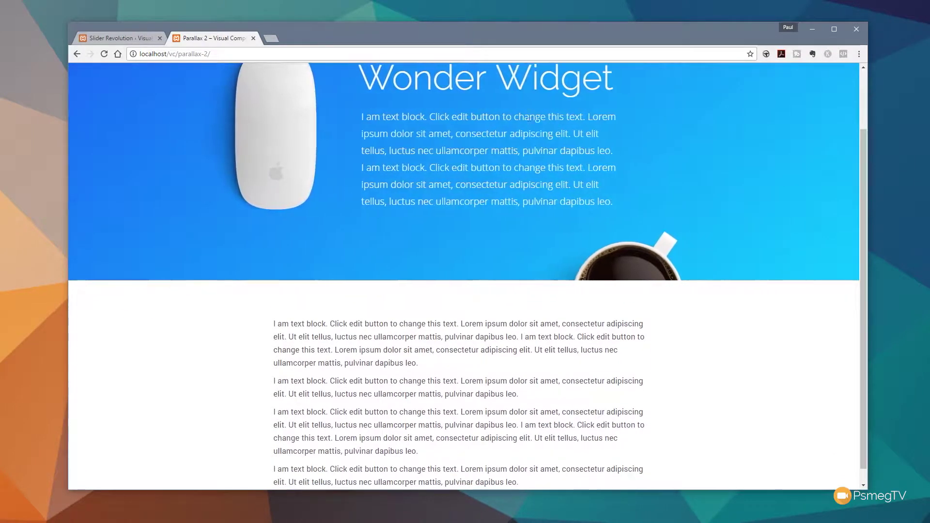
scroll(581, 143, "up", 2)
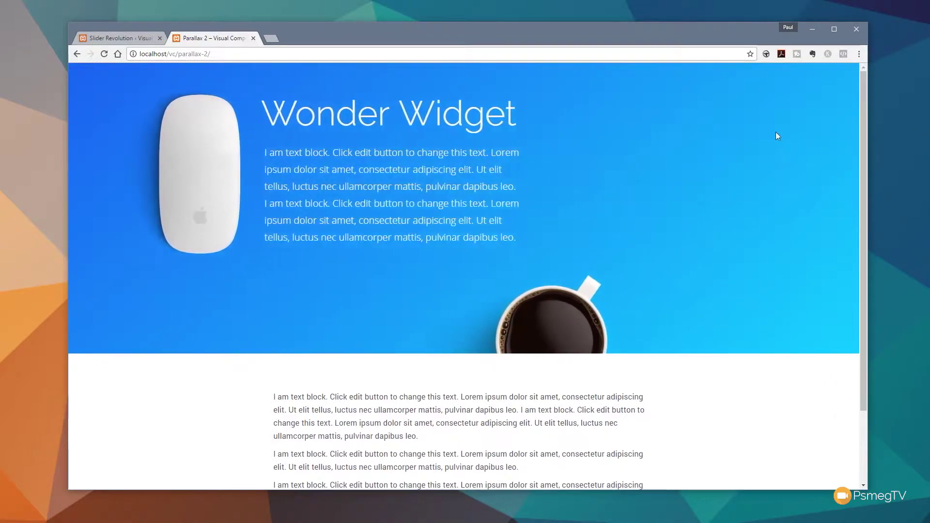
In the slider settings, set the Parallax Origo to Mouse Enter Point and save
left_click(142, 36)
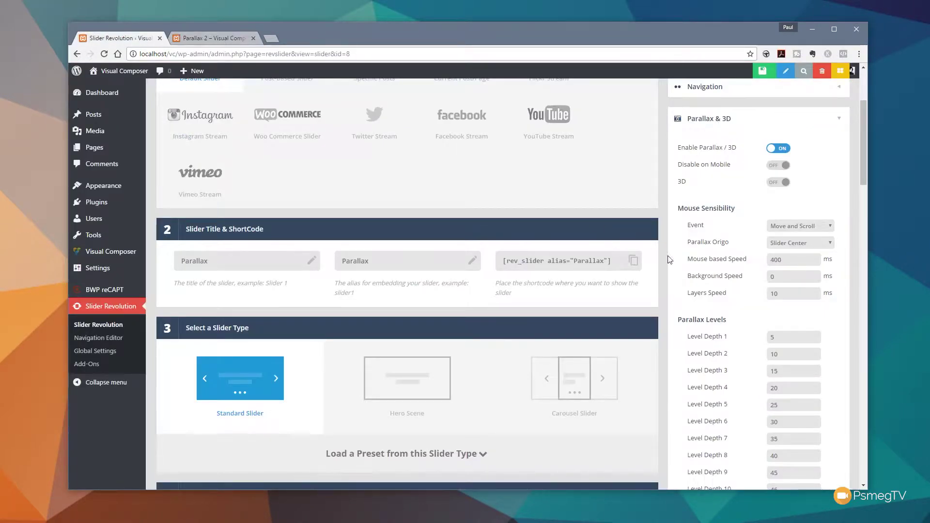
left_click(805, 242)
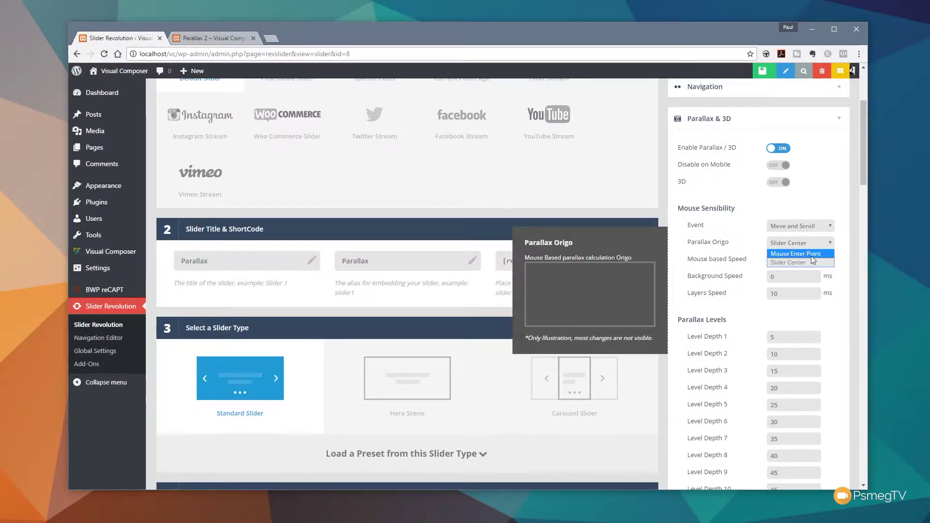
left_click(812, 257)
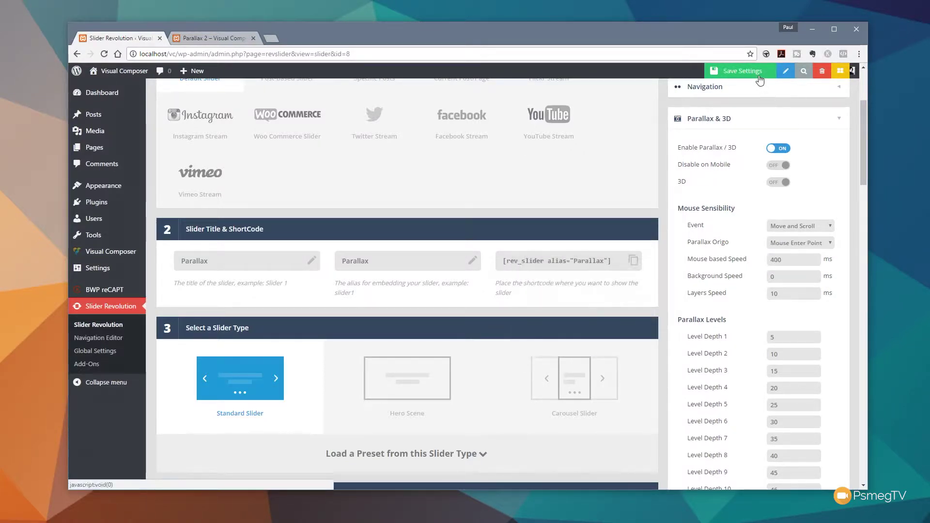
left_click(759, 73)
Reload the published Parallax 2 page and check the layers' movement from the point where the pointer enters the slider
left_click(227, 39)
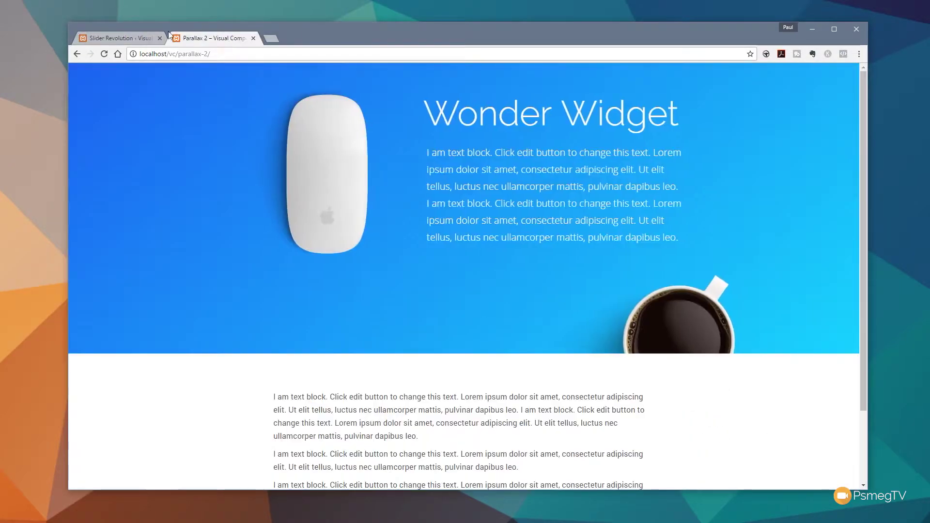
left_click(104, 54)
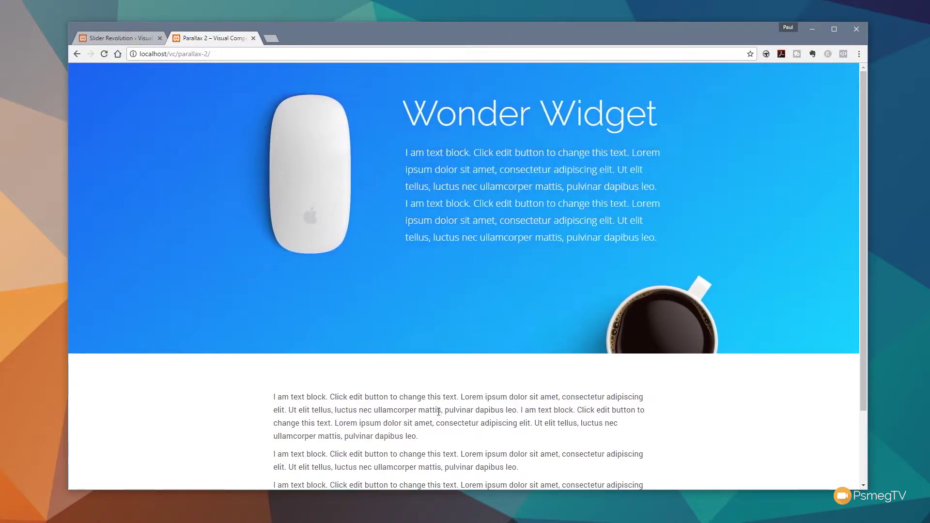
scroll(644, 223, "down", 2)
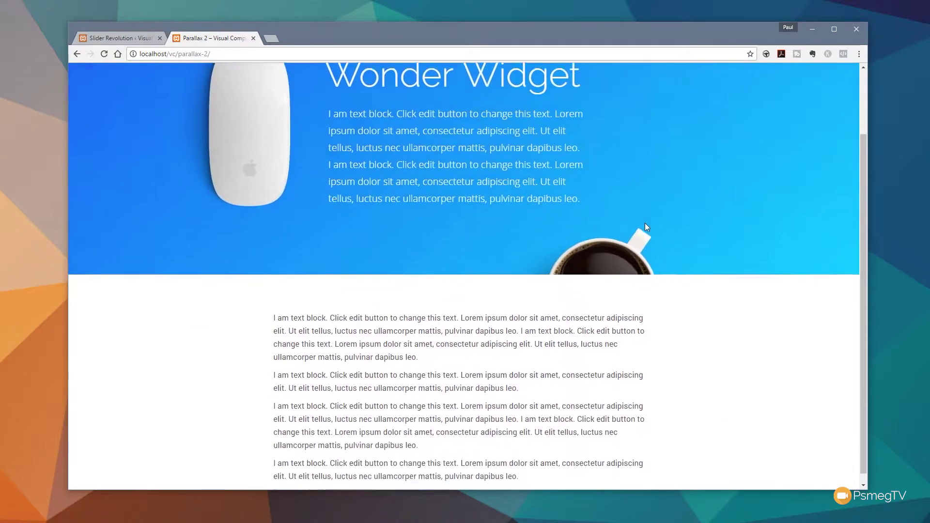
scroll(655, 222, "up", 2)
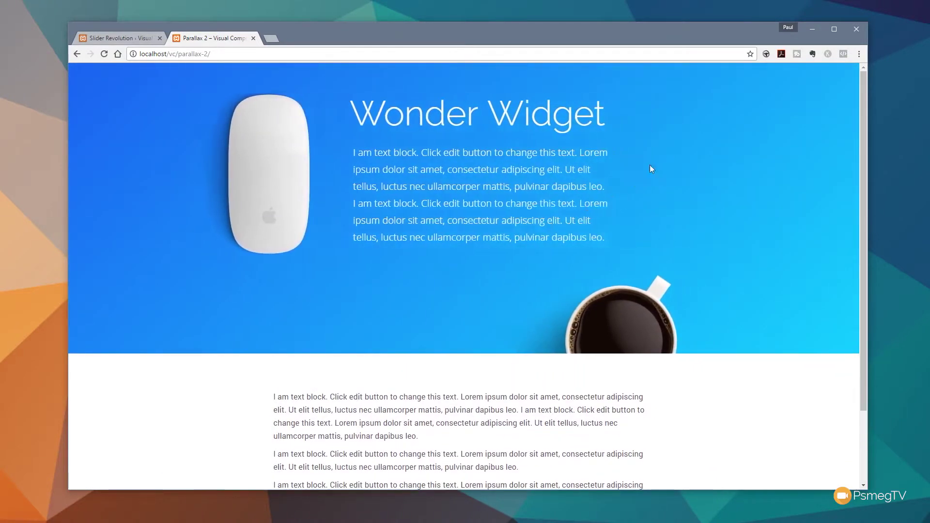
Return to the slider settings and open the Parallax Origo choices
left_click(123, 41)
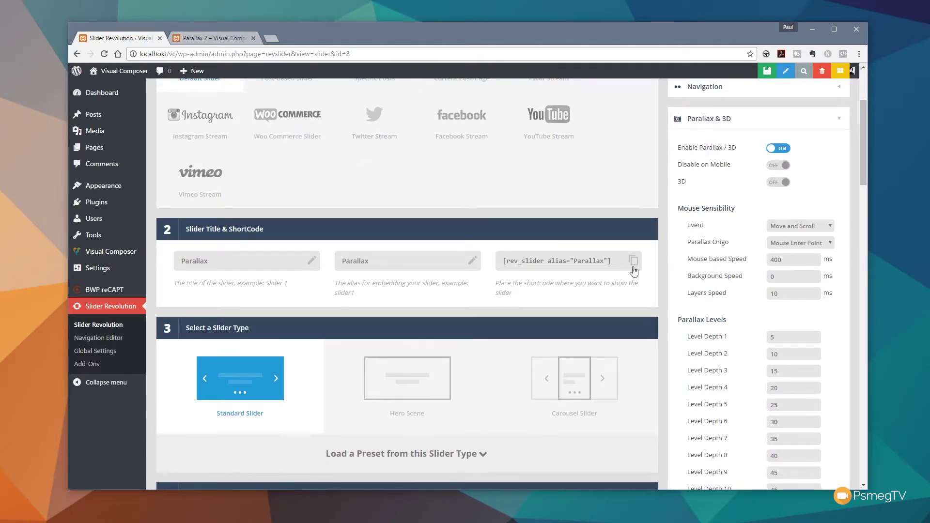
left_click(807, 243)
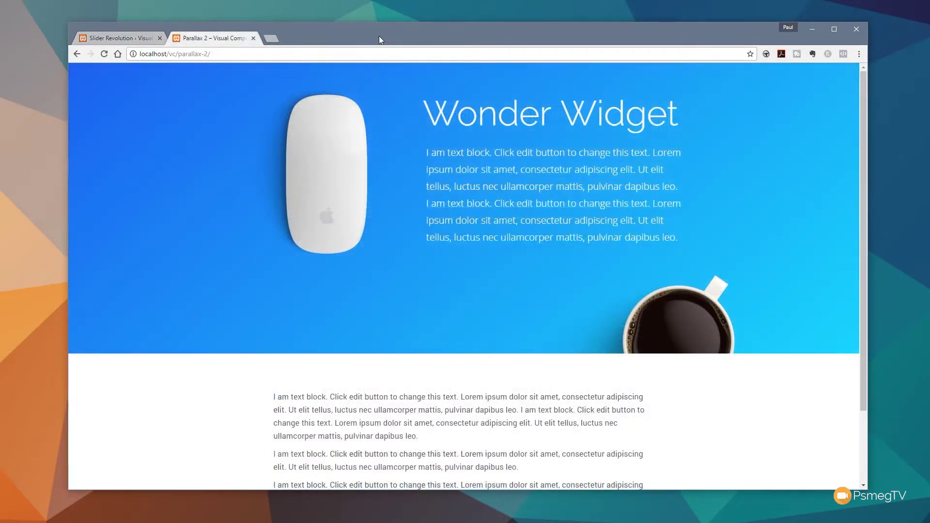